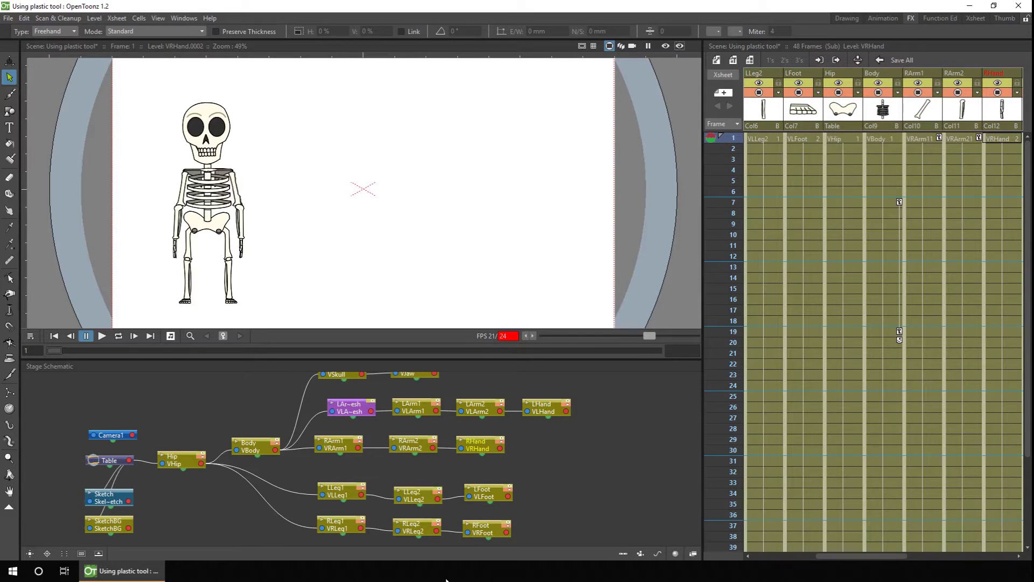
key(v)
click(334, 443)
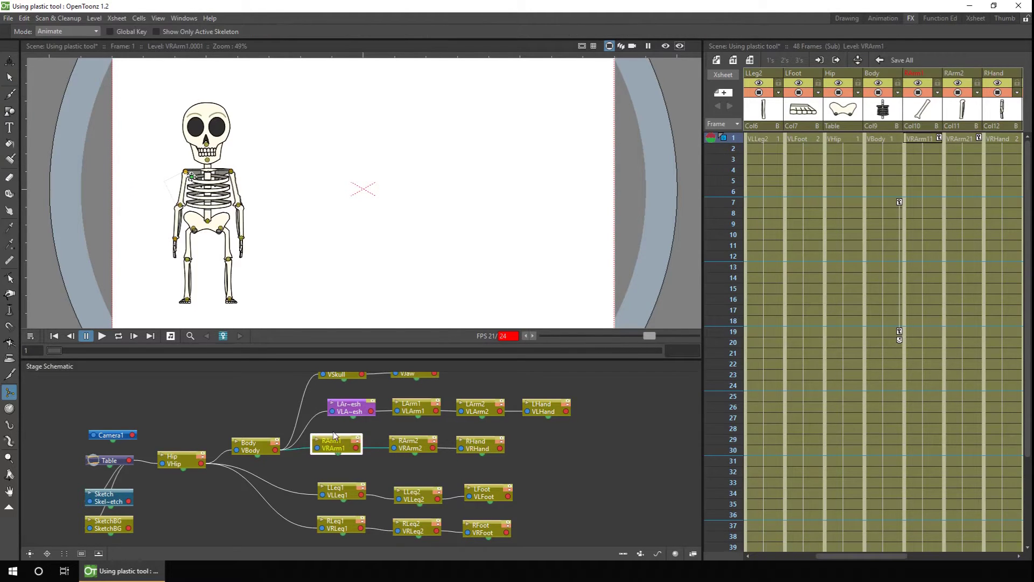
drag(191, 176, 167, 188)
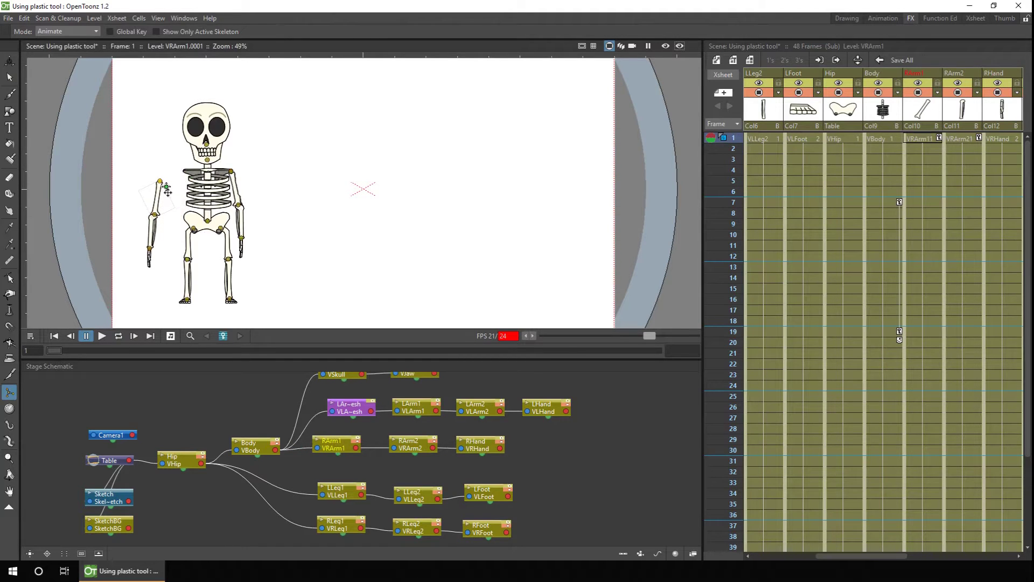
key(ctrl+z)
click(213, 165)
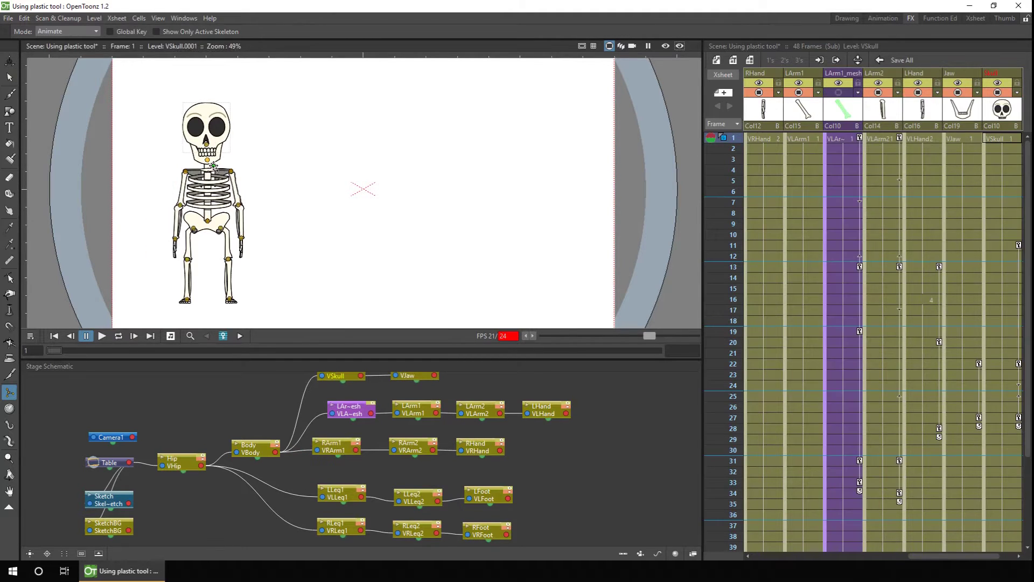
drag(223, 158, 255, 141)
key(ctrl+z)
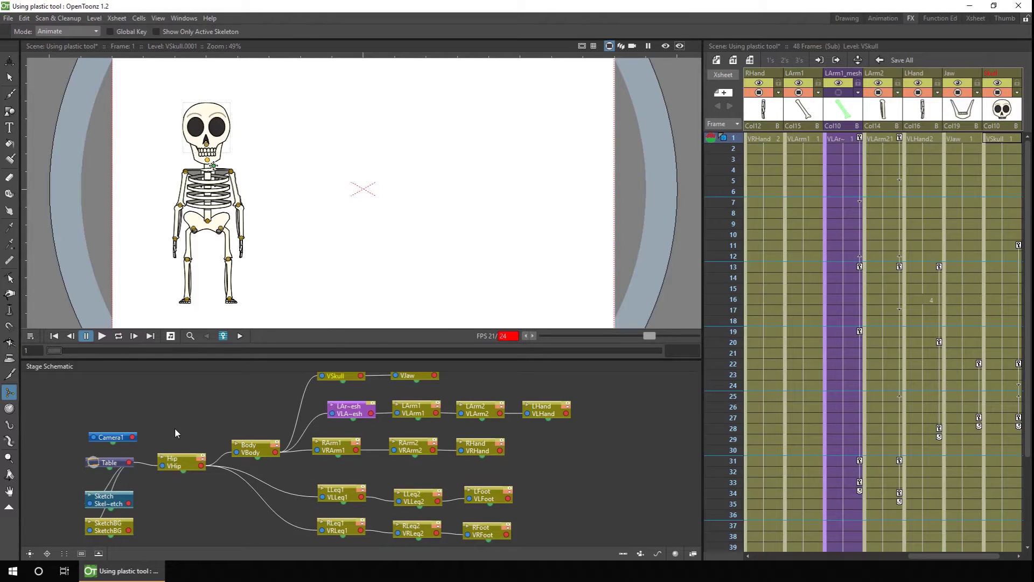
click(181, 461)
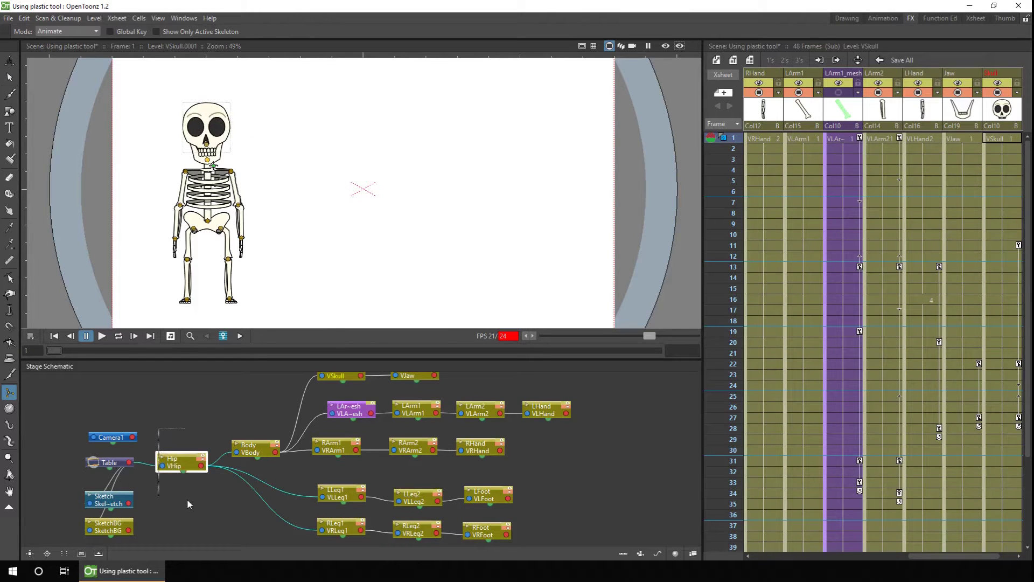
click(183, 456)
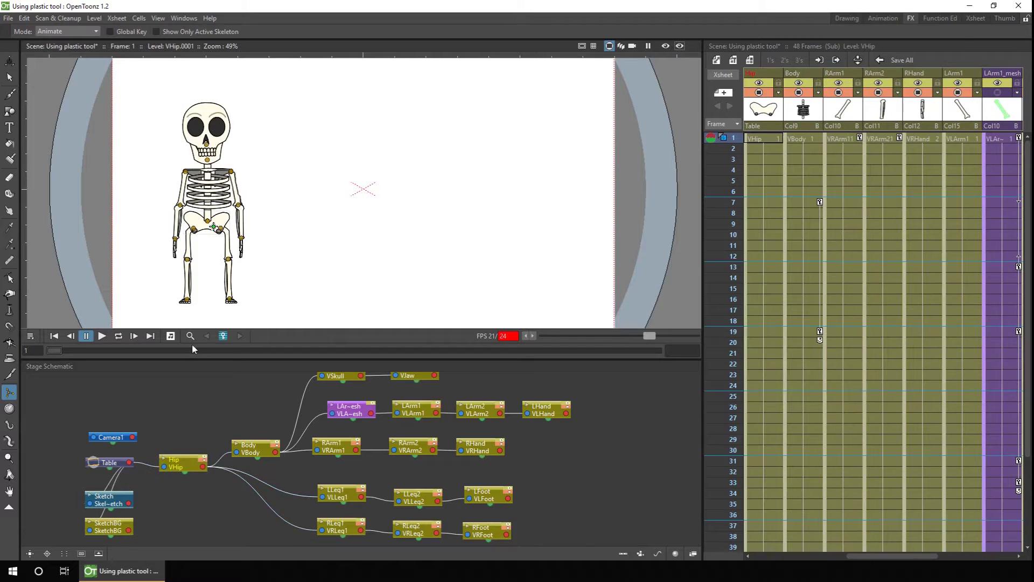
drag(214, 227, 191, 213)
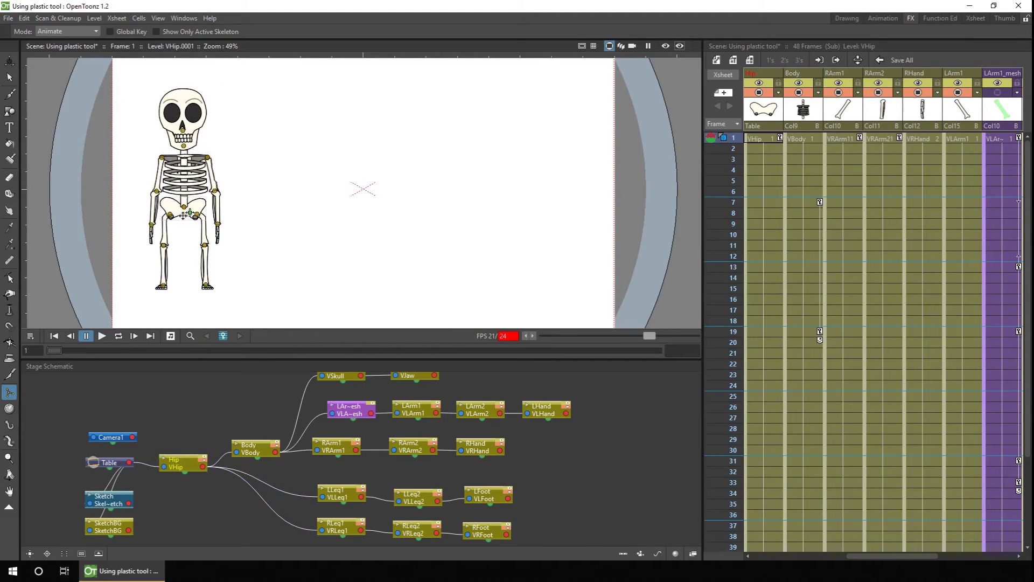
click(764, 139)
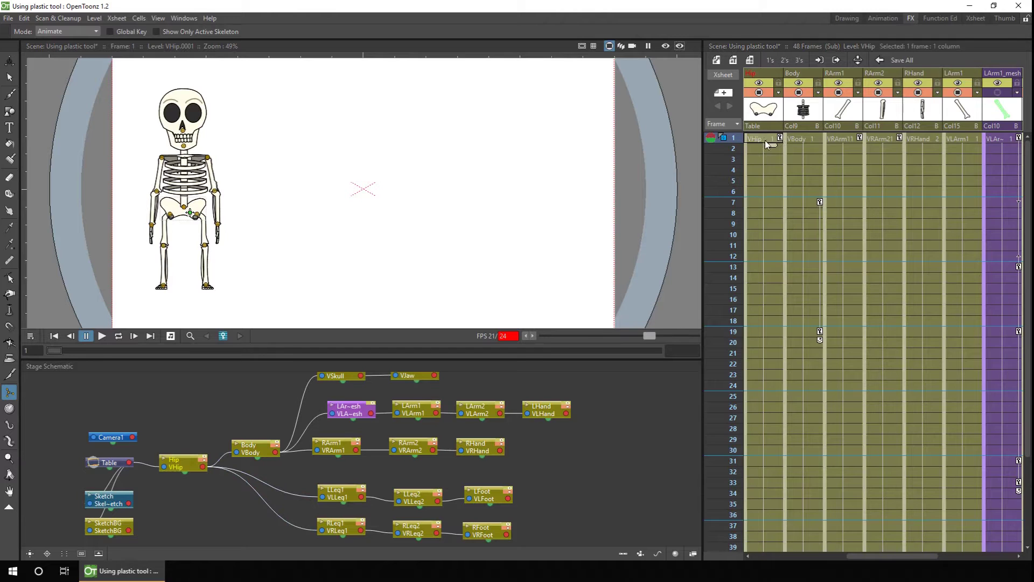
click(766, 257)
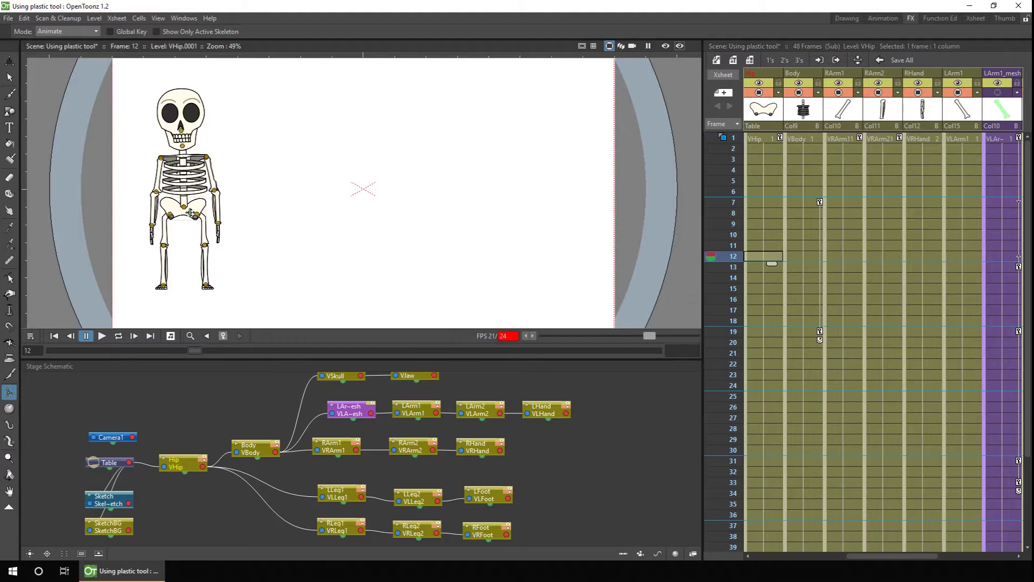
drag(190, 212, 436, 205)
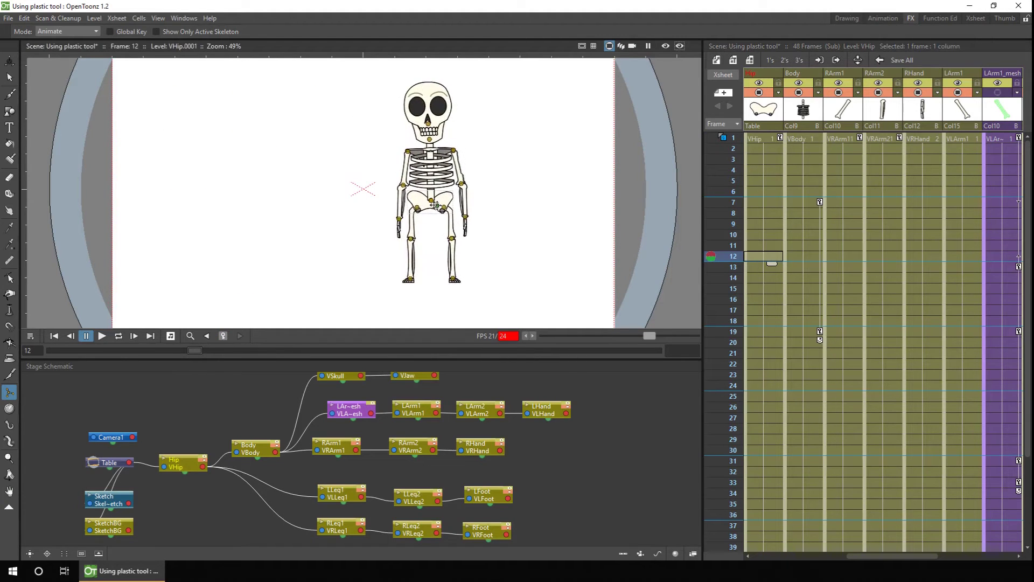
click(735, 139)
drag(736, 139, 731, 260)
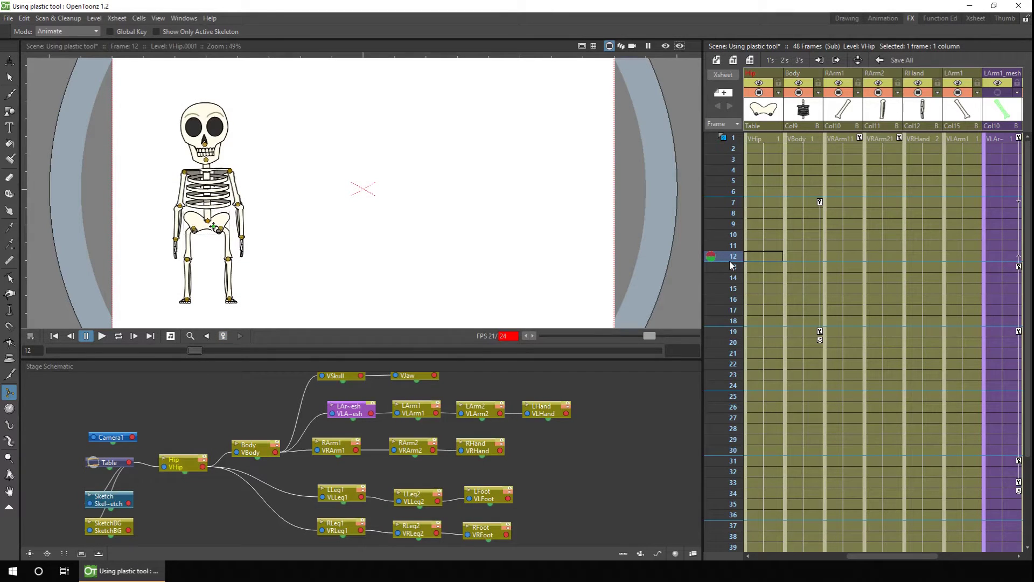
Step: Move the Camera, Table and Sketch nodes left to make room in the schematic
click(175, 464)
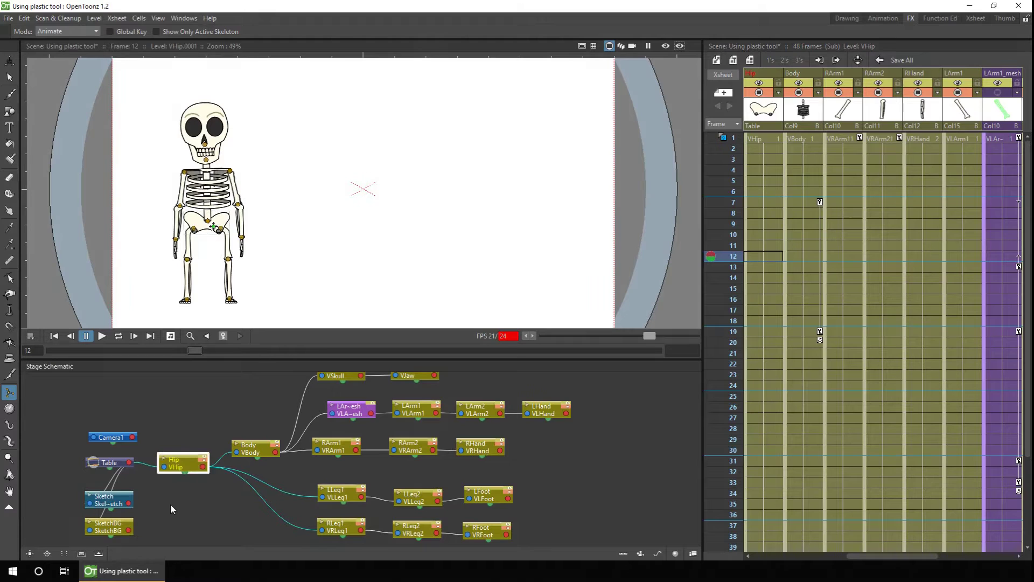
drag(170, 509, 254, 494)
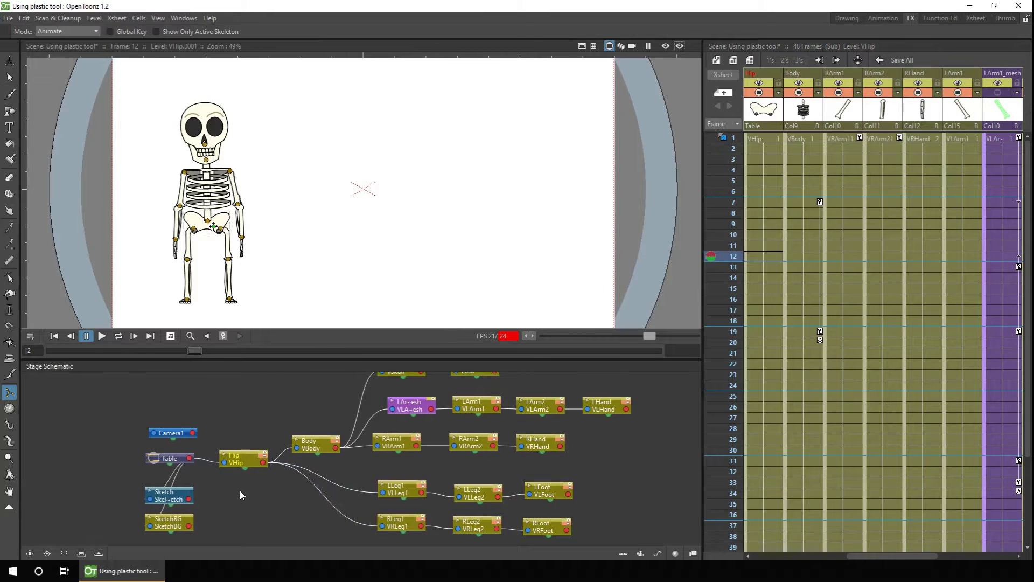
drag(141, 420, 181, 537)
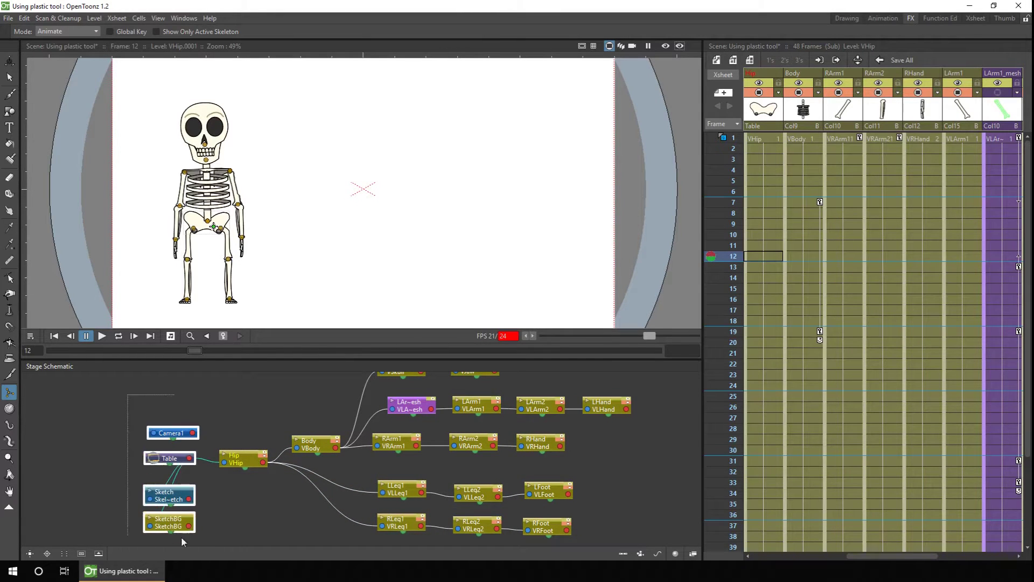
drag(173, 432, 68, 424)
click(186, 424)
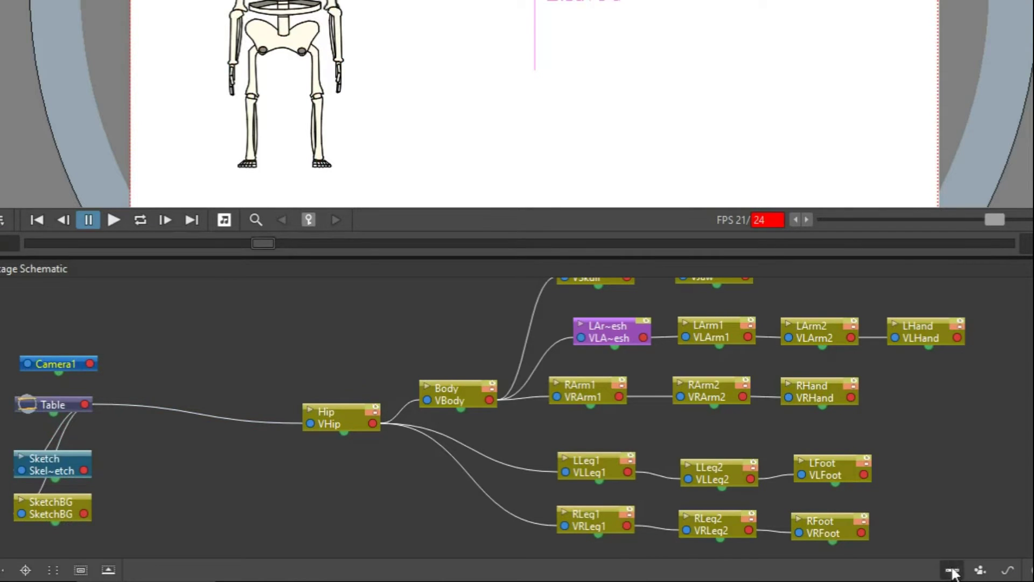
Step: Add a new Peg1 pegbar above the Table–Hip chain and attach the Hip to it
click(951, 569)
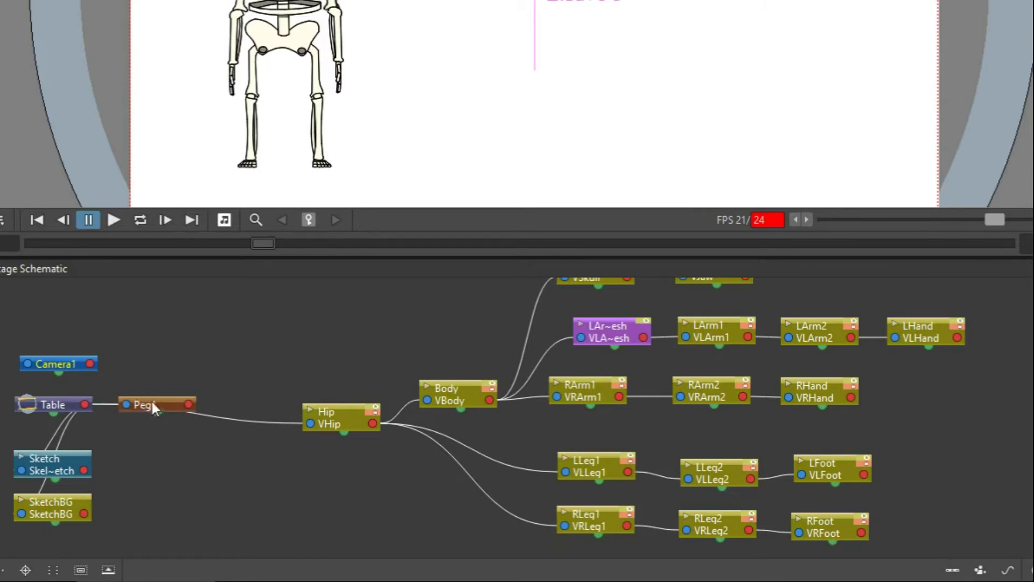
drag(153, 407, 188, 355)
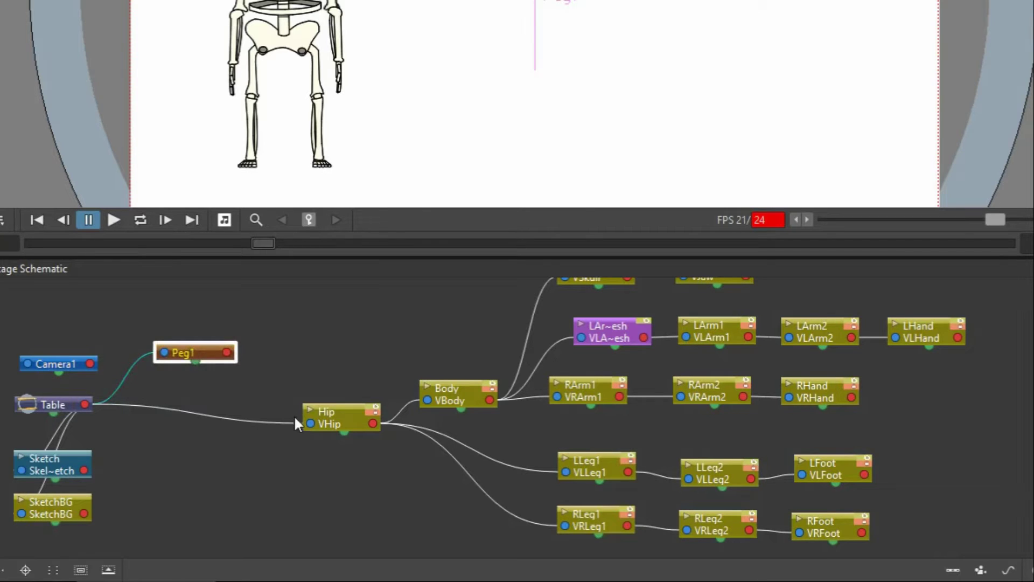
drag(307, 423, 208, 396)
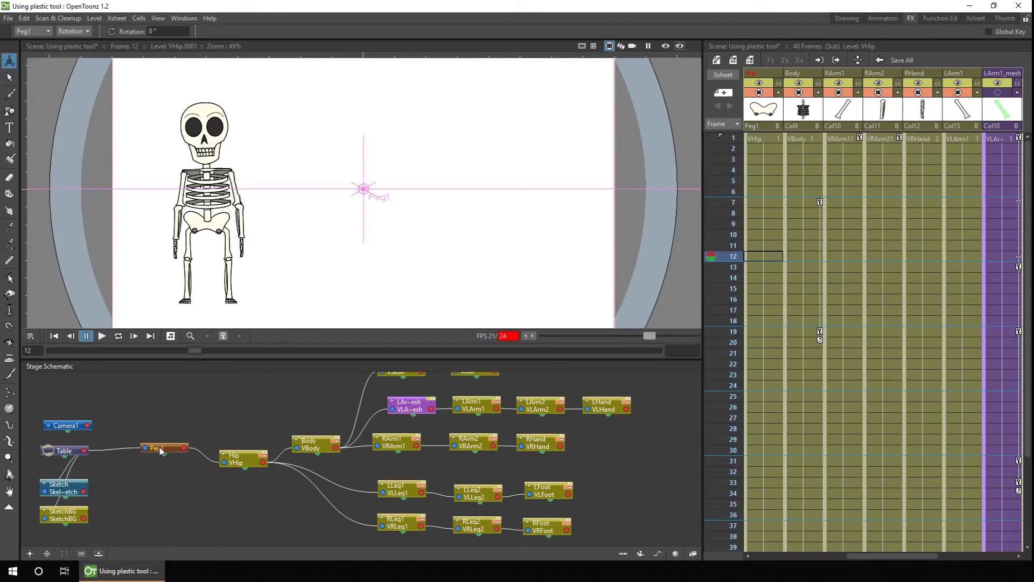
Step: Rename Peg1 to Skelly and drag its pivot centre down below the skeleton's feet
double_click(158, 449)
click(163, 448)
click(76, 30)
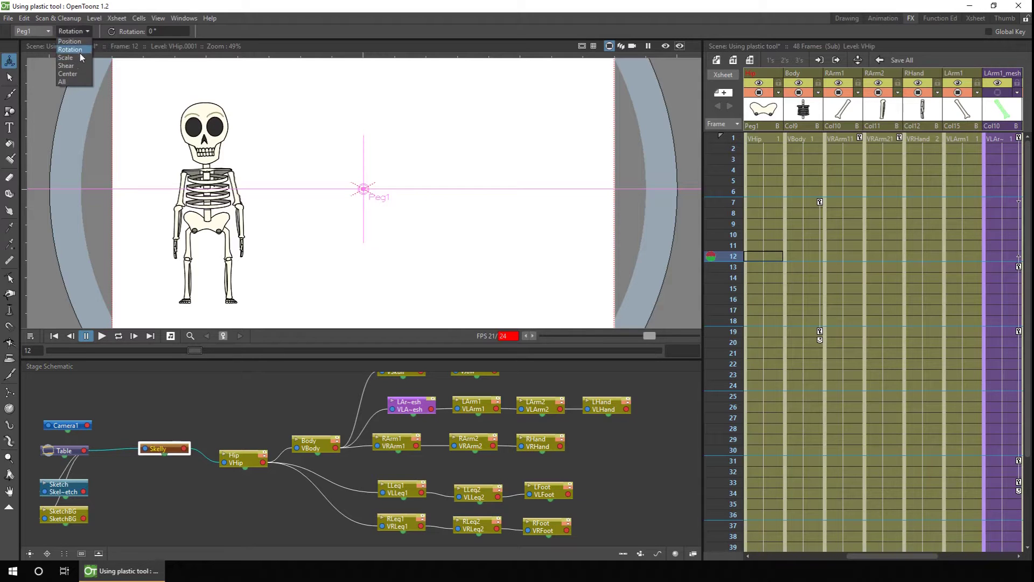
click(76, 74)
mouse_move(381, 201)
mouse_down()
mouse_move(300, 203)
mouse_move(247, 237)
mouse_move(224, 233)
mouse_up()
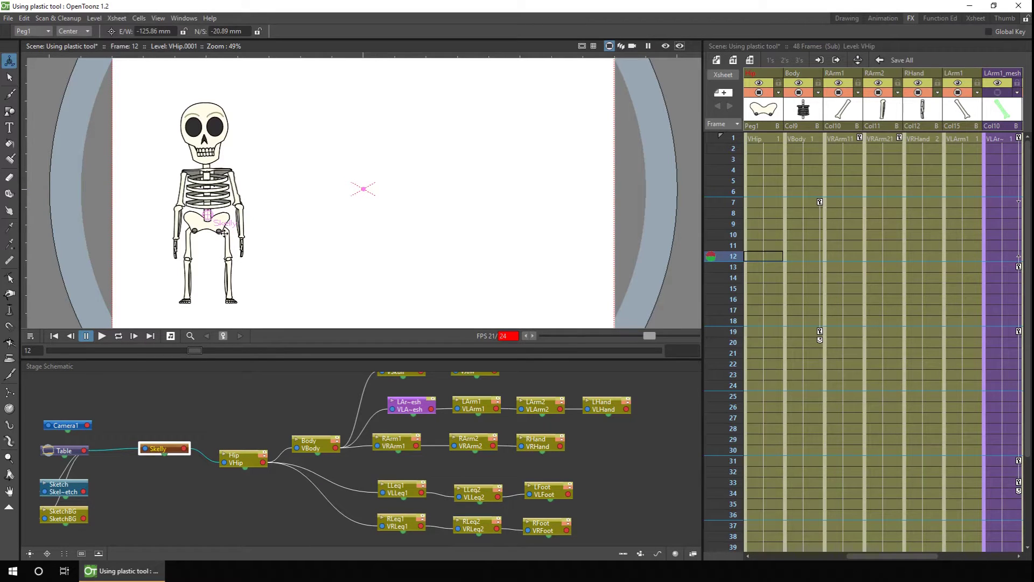
drag(212, 213, 203, 298)
Step: Key Skelly's position at frame 1, slide the skeleton right at frame 12, then scrub to check
click(81, 32)
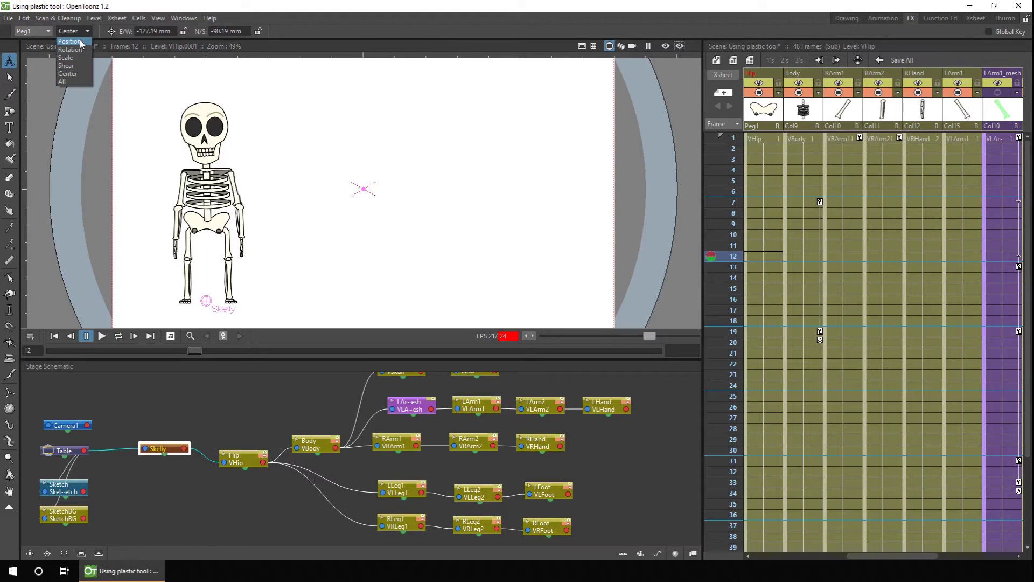
click(80, 40)
click(761, 139)
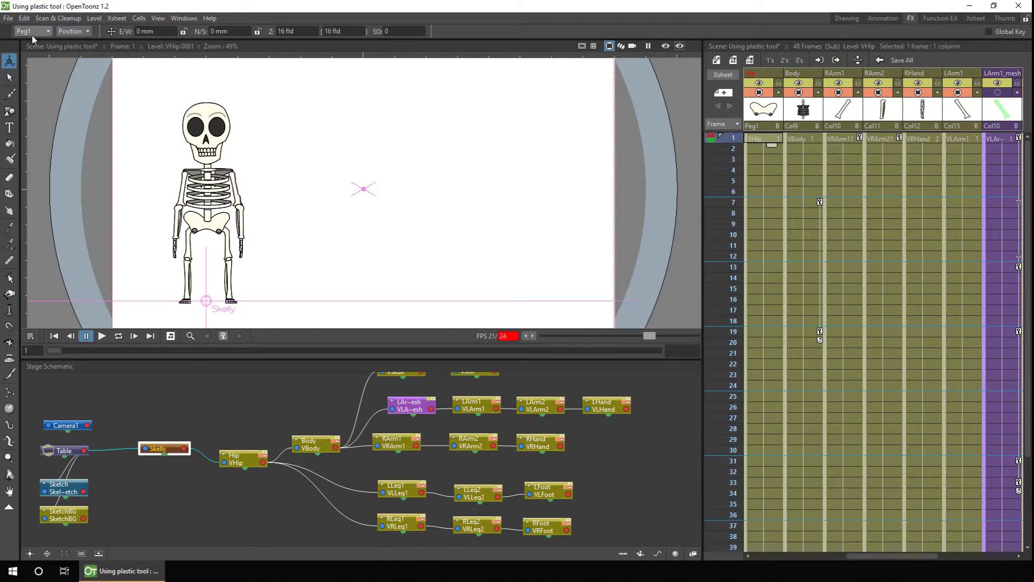
drag(221, 275, 214, 245)
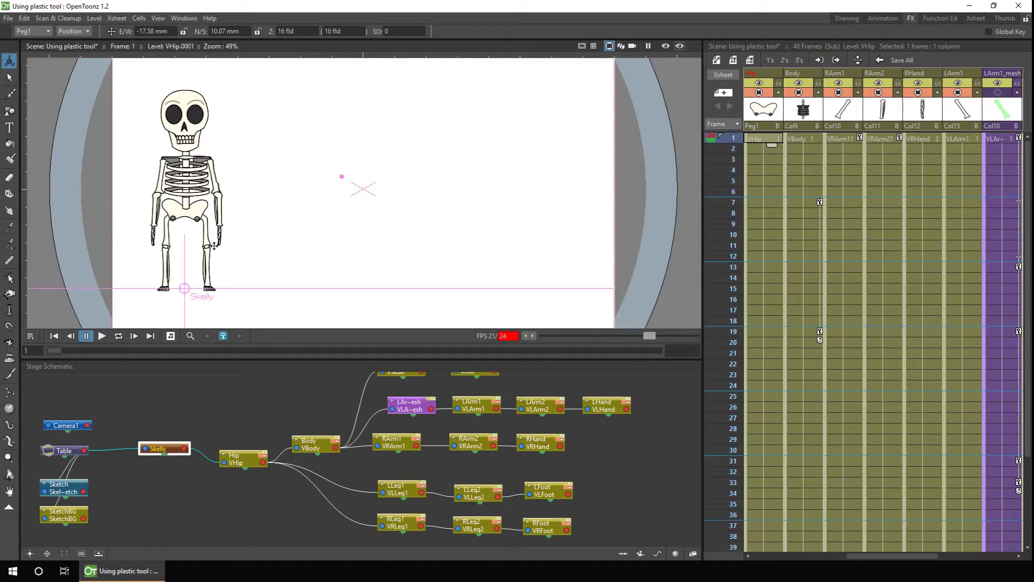
click(732, 257)
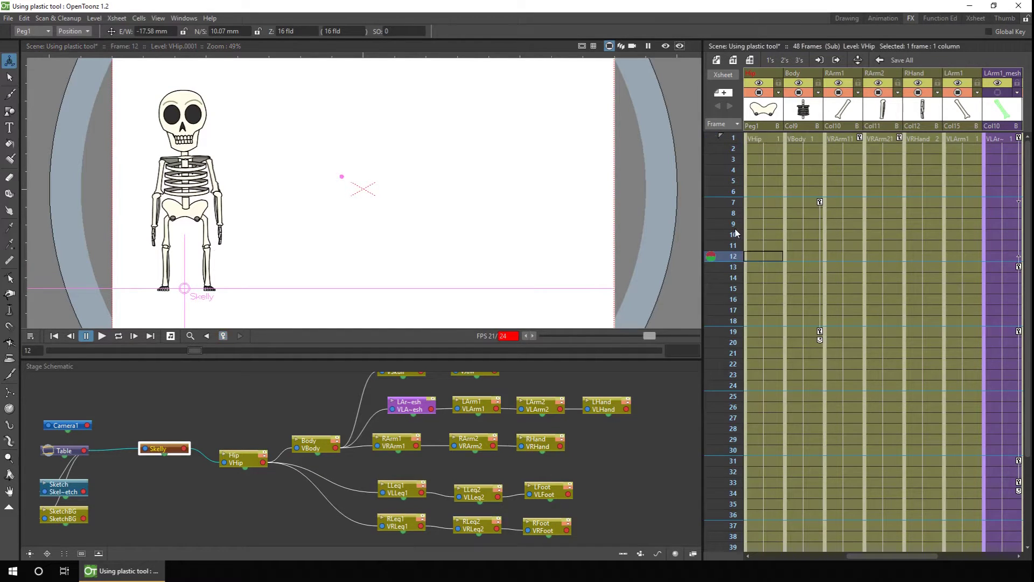
drag(222, 280, 524, 275)
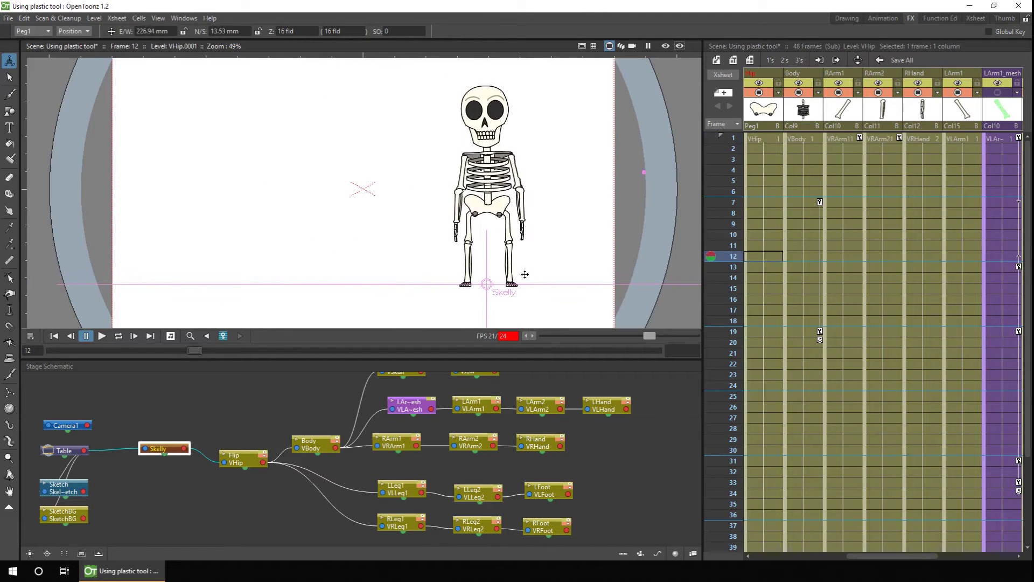
click(731, 139)
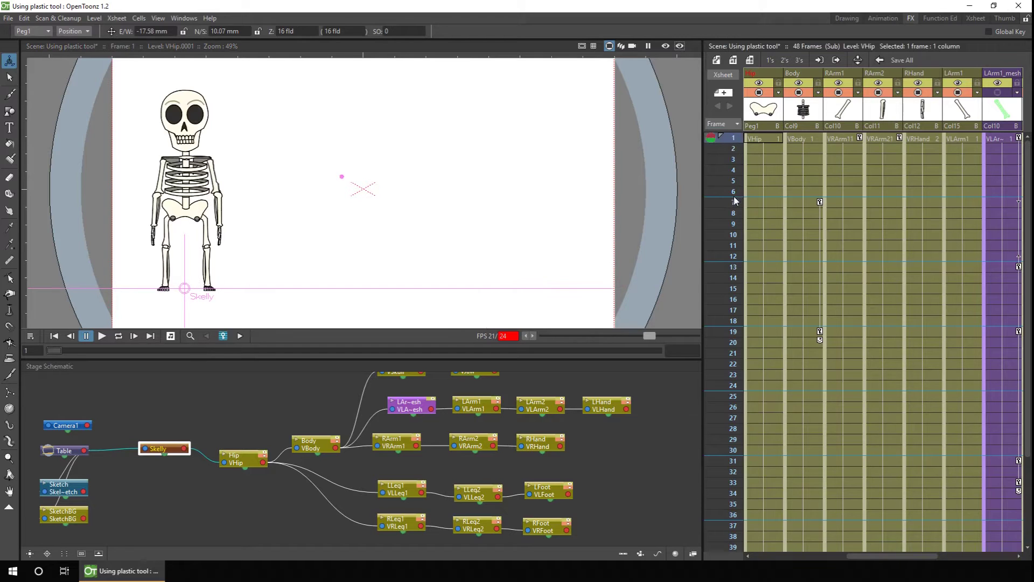
mouse_move(733, 141)
mouse_down()
mouse_move(733, 259)
mouse_move(733, 141)
mouse_move(734, 234)
mouse_move(742, 156)
mouse_move(733, 142)
mouse_up()
Step: Add a new peg parenting Skelly and rename it SkeltBump
click(623, 554)
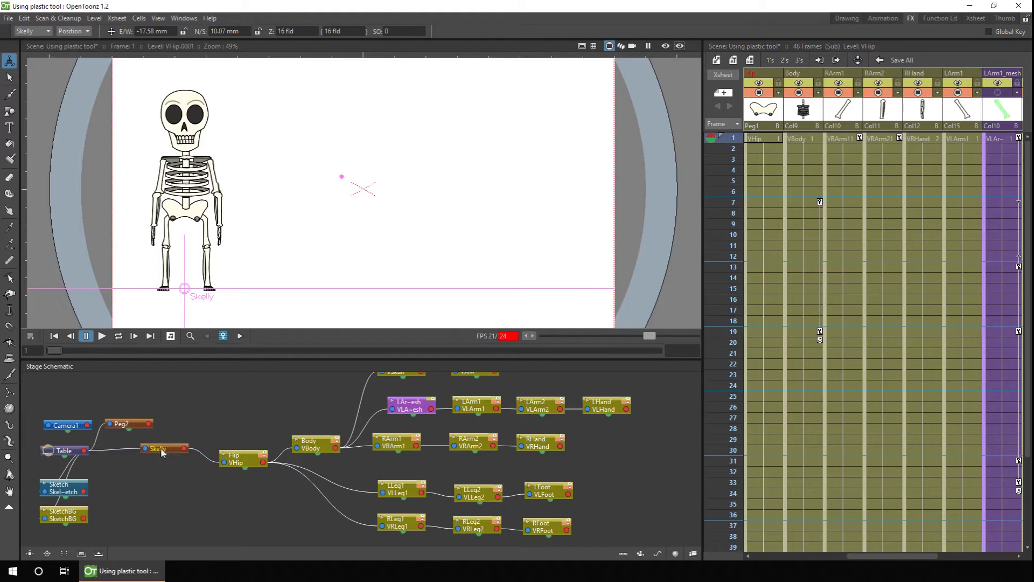
mouse_move(162, 448)
mouse_down()
mouse_move(177, 440)
mouse_move(154, 431)
mouse_move(162, 442)
mouse_up()
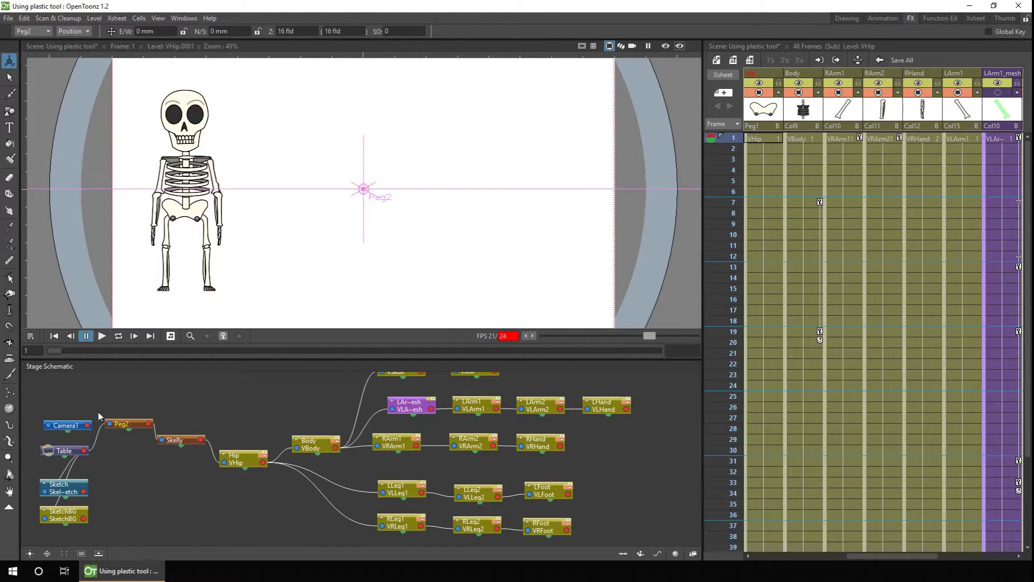
drag(98, 412, 75, 528)
drag(59, 450, 42, 458)
drag(121, 421, 120, 443)
double_click(114, 440)
text(SkeltBump)
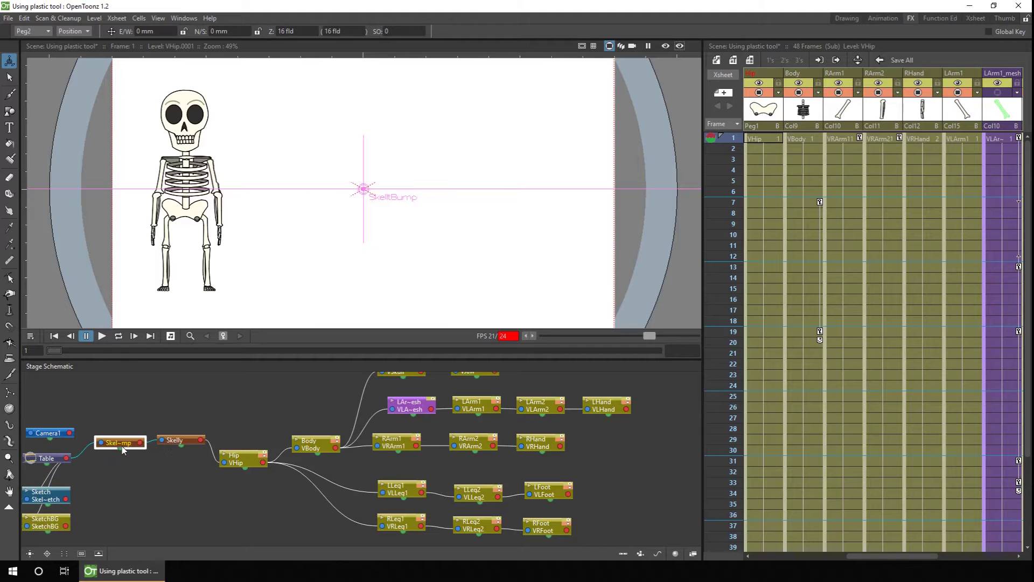
key(Return)
Step: Key SkeltBump at frames 5, 7 and 9 with the skeleton lifted at frame 7, then preview
click(732, 180)
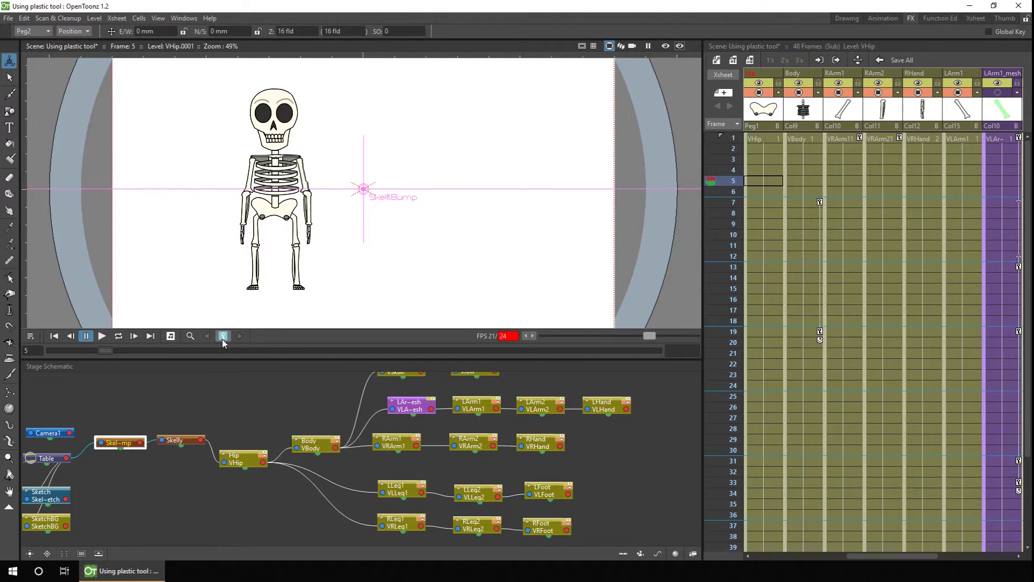
click(733, 202)
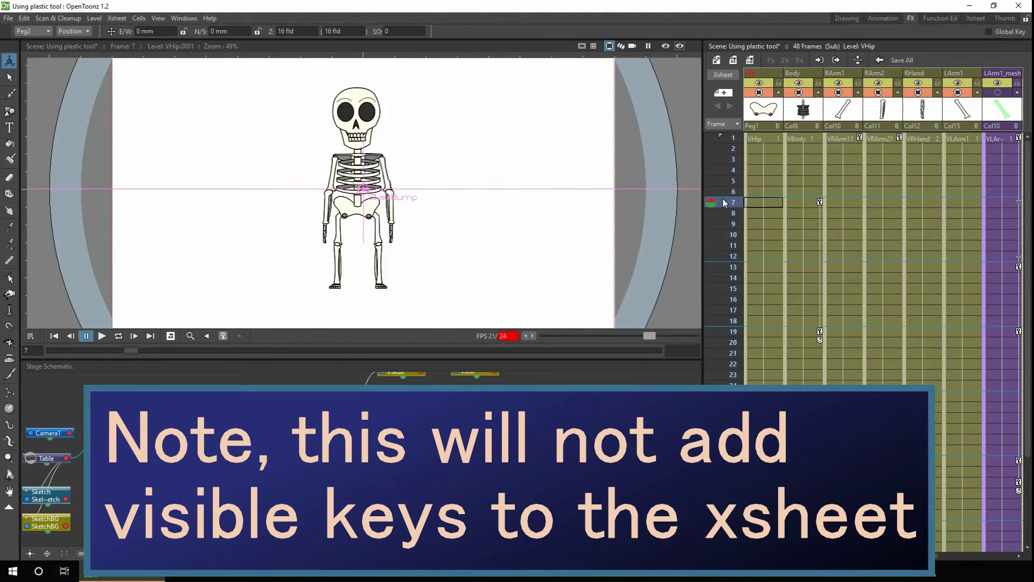
drag(378, 209, 424, 228)
click(733, 224)
click(733, 138)
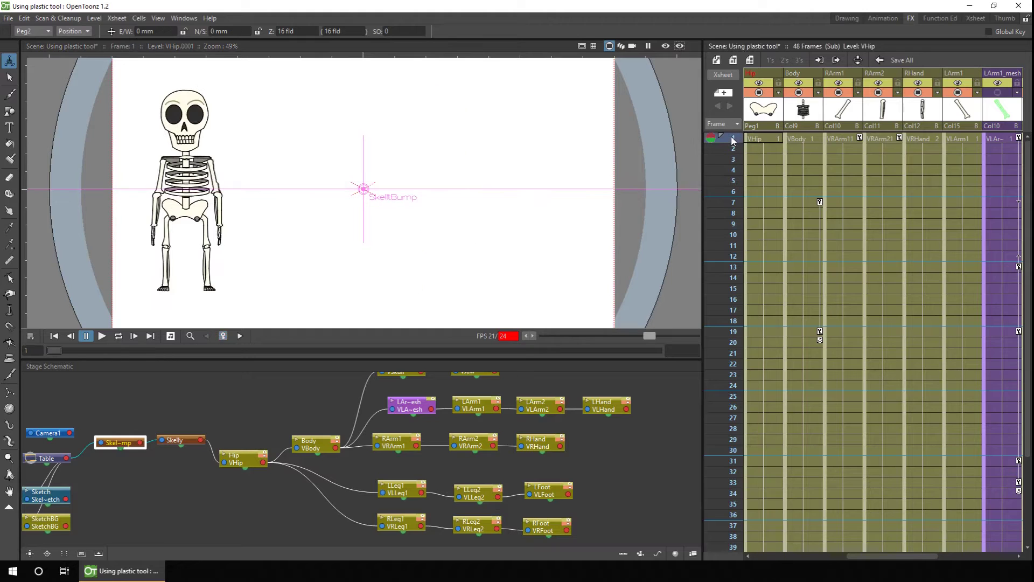
drag(732, 144, 711, 247)
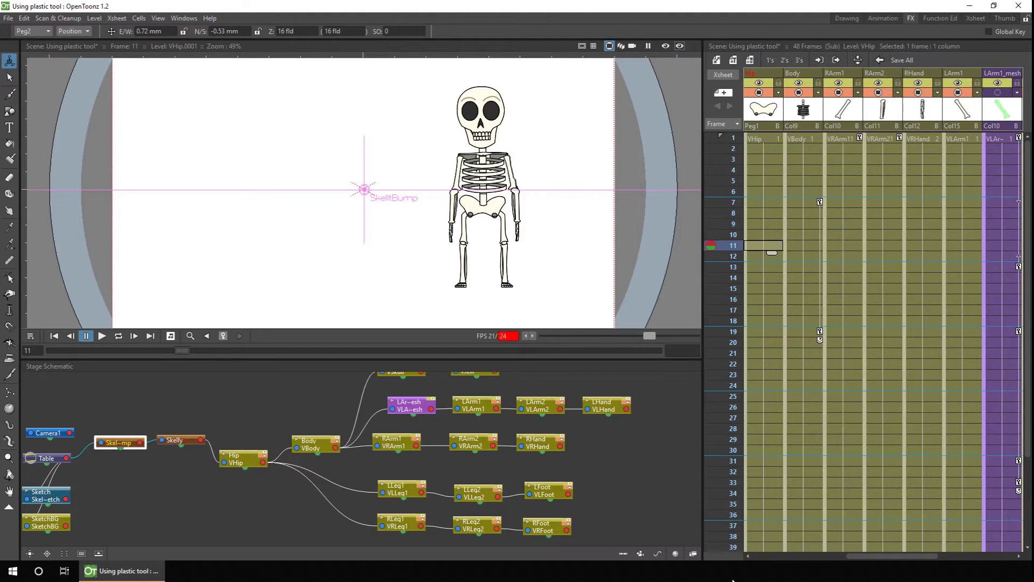
click(939, 17)
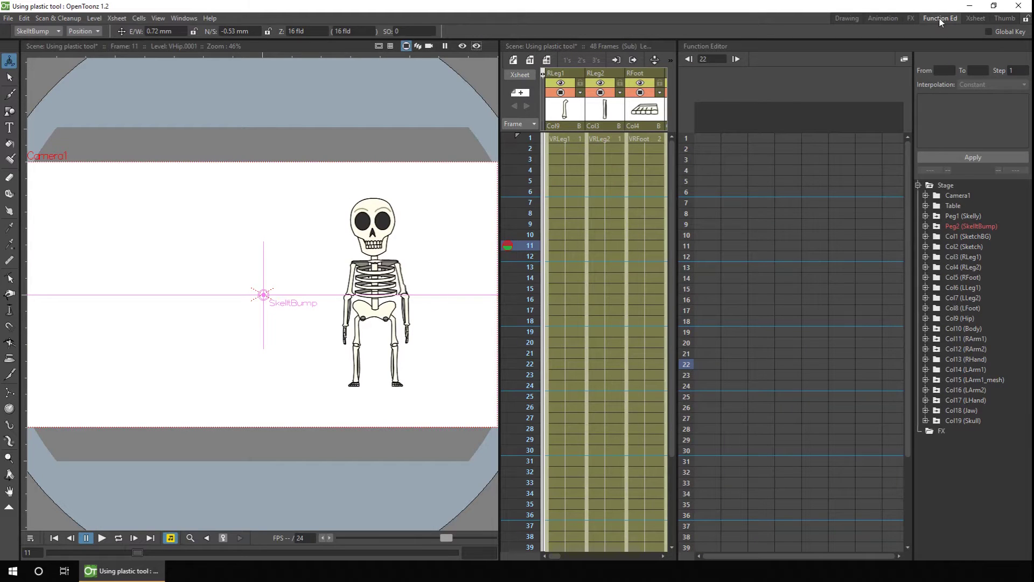
click(925, 215)
click(940, 339)
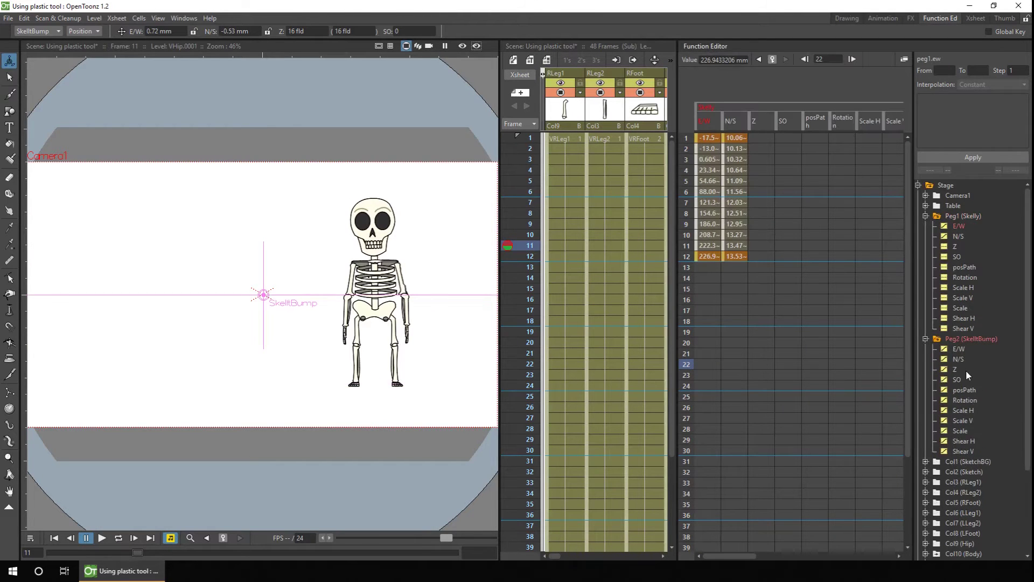
click(937, 216)
click(941, 246)
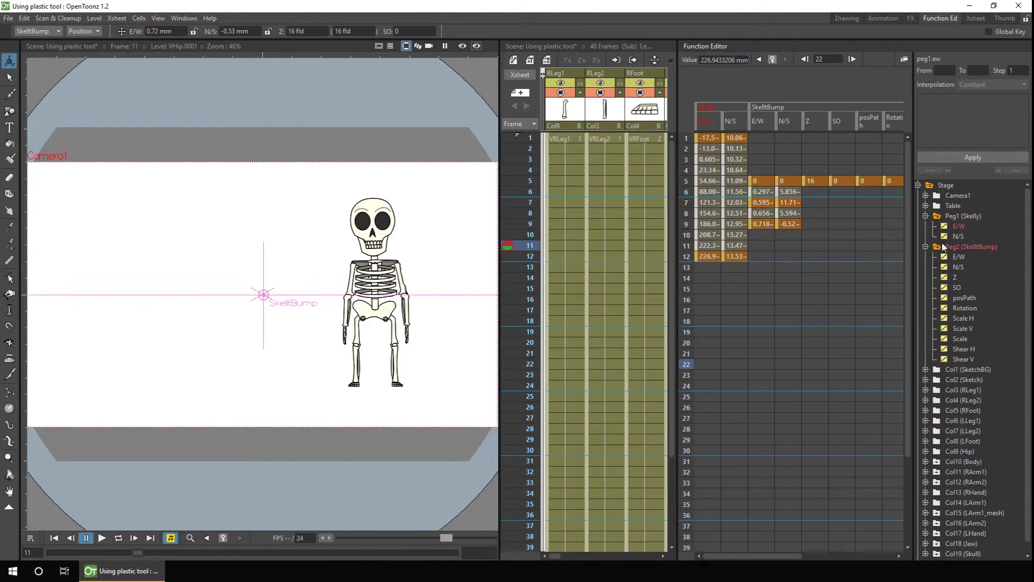
click(918, 217)
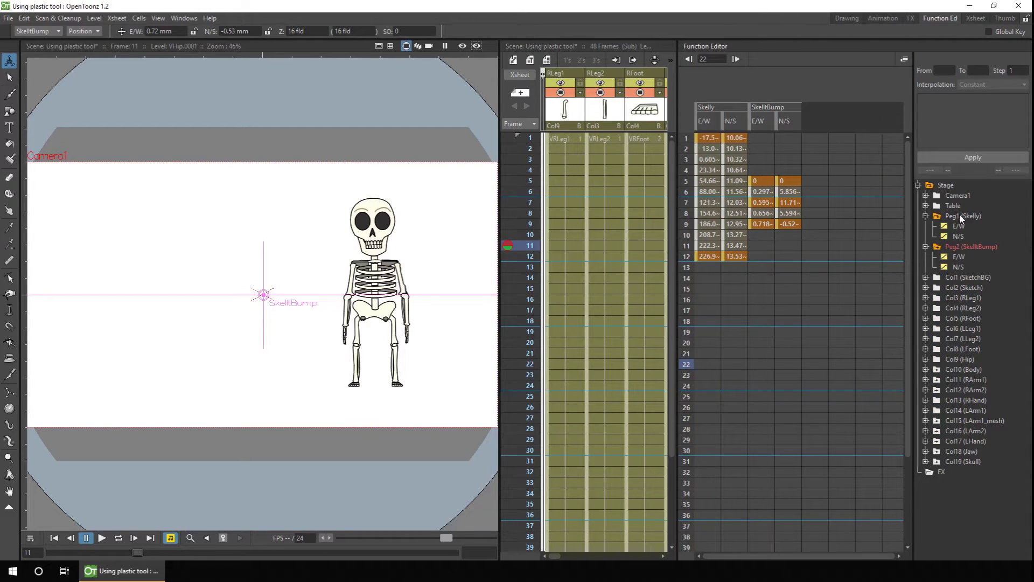
click(687, 139)
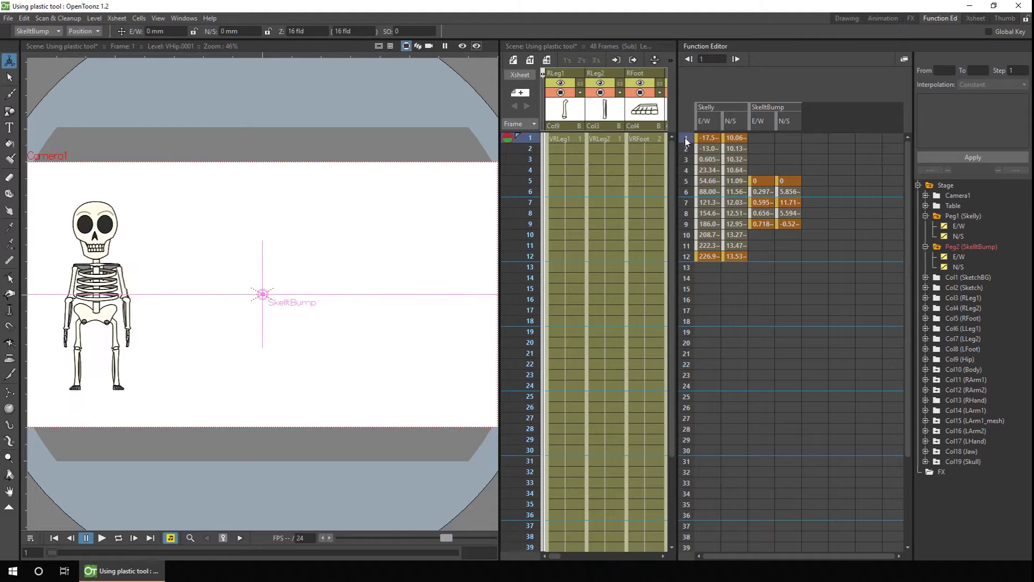
click(707, 257)
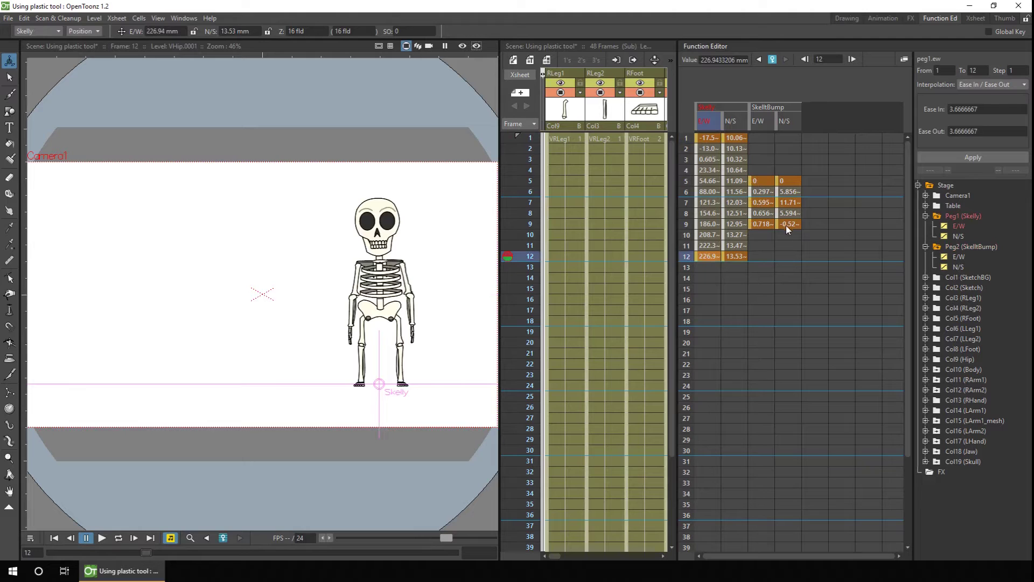
click(761, 183)
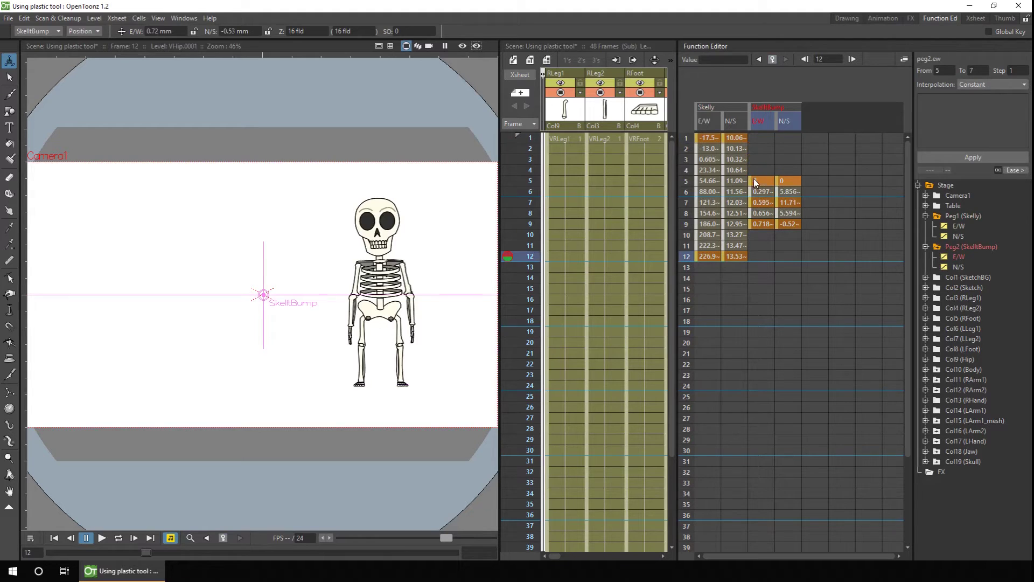
click(791, 181)
click(762, 183)
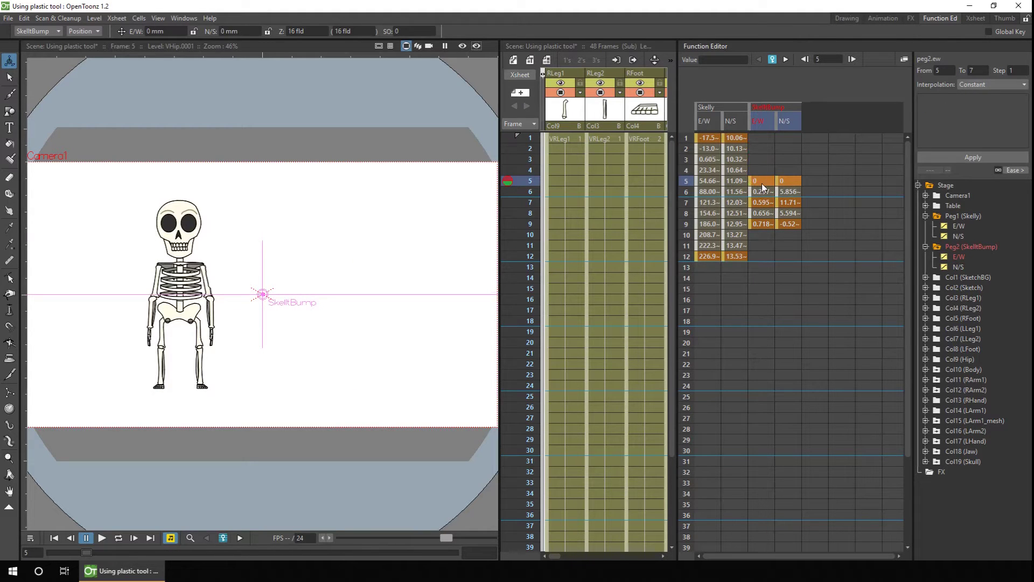
click(734, 160)
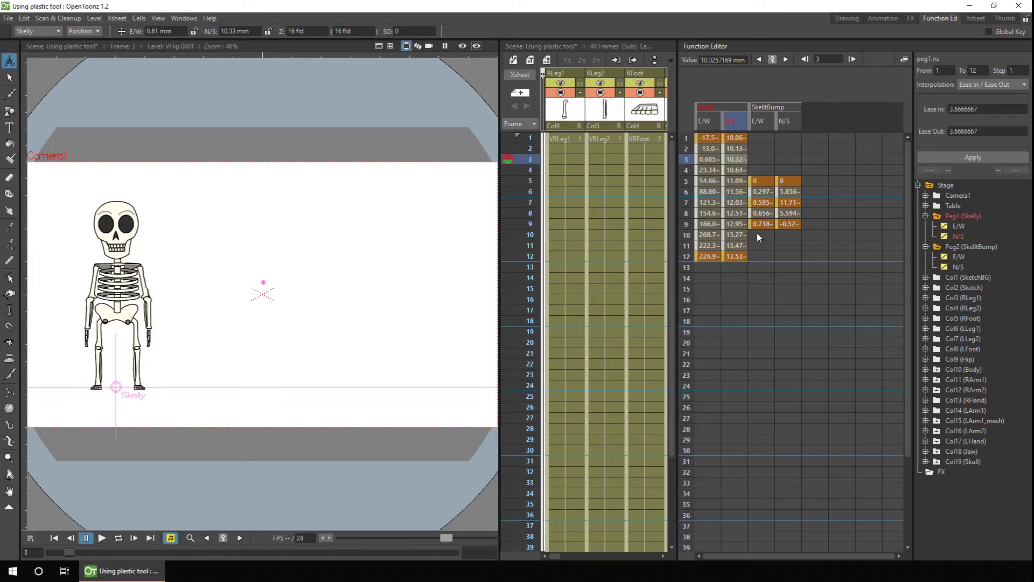
click(911, 19)
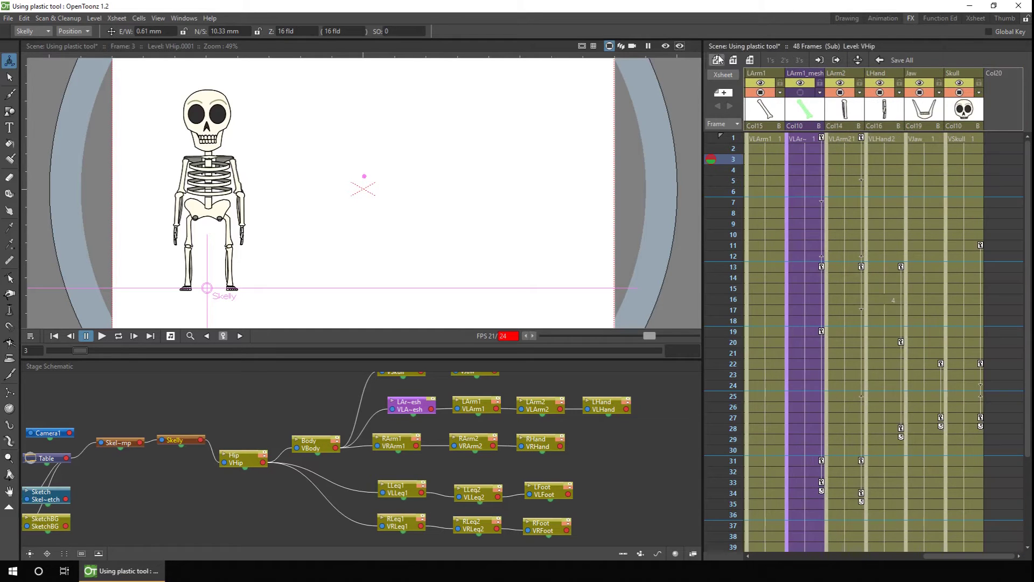
Step: Create a new drawing level named SkellyShadow
key(alt+n)
text(SkellyShadow)
key(Return)
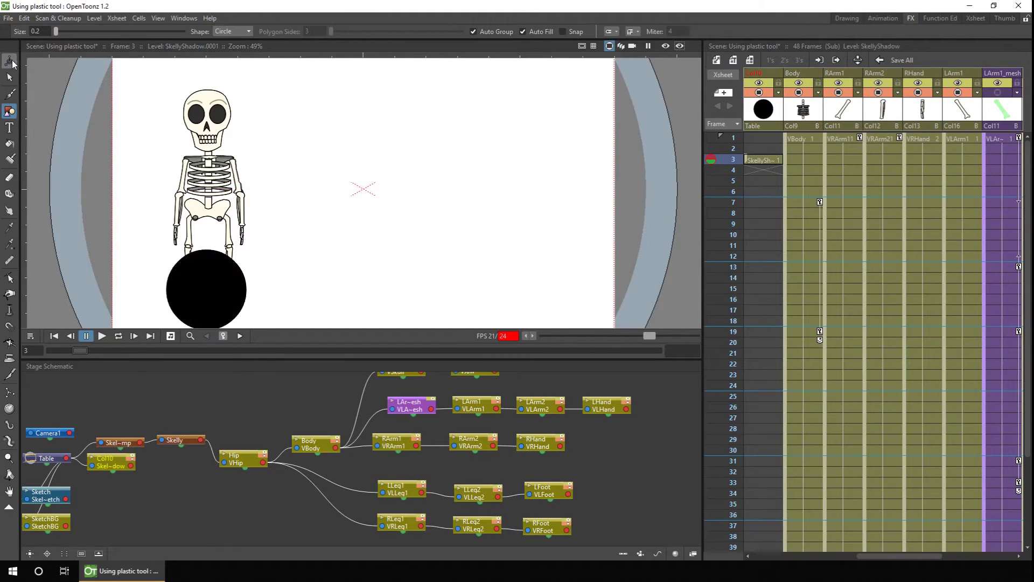
Step: Squash a black circle into a flat shadow ellipse and move its column to the first slot
click(74, 31)
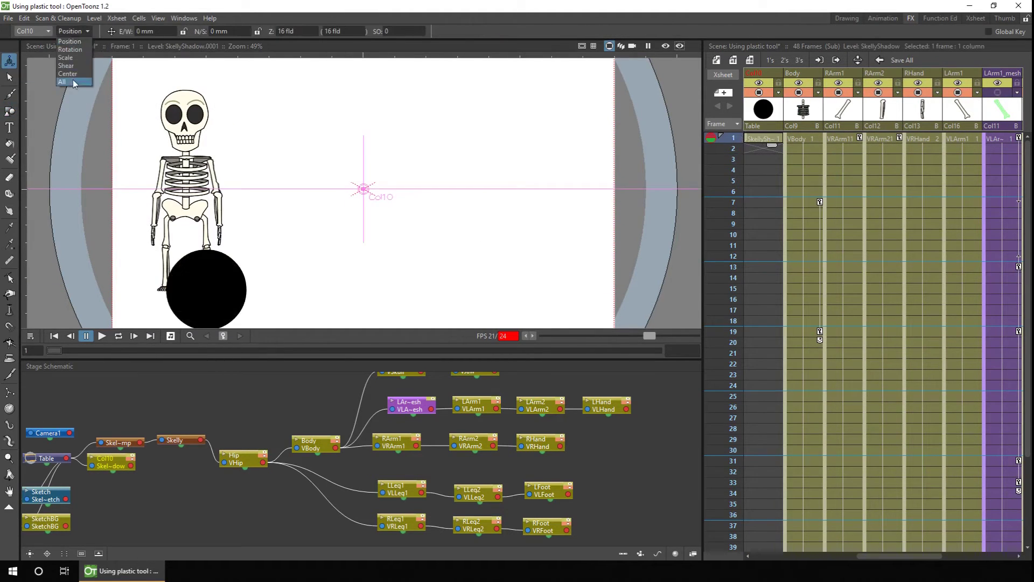
click(73, 83)
drag(206, 258, 185, 278)
drag(820, 83, 780, 85)
key(s)
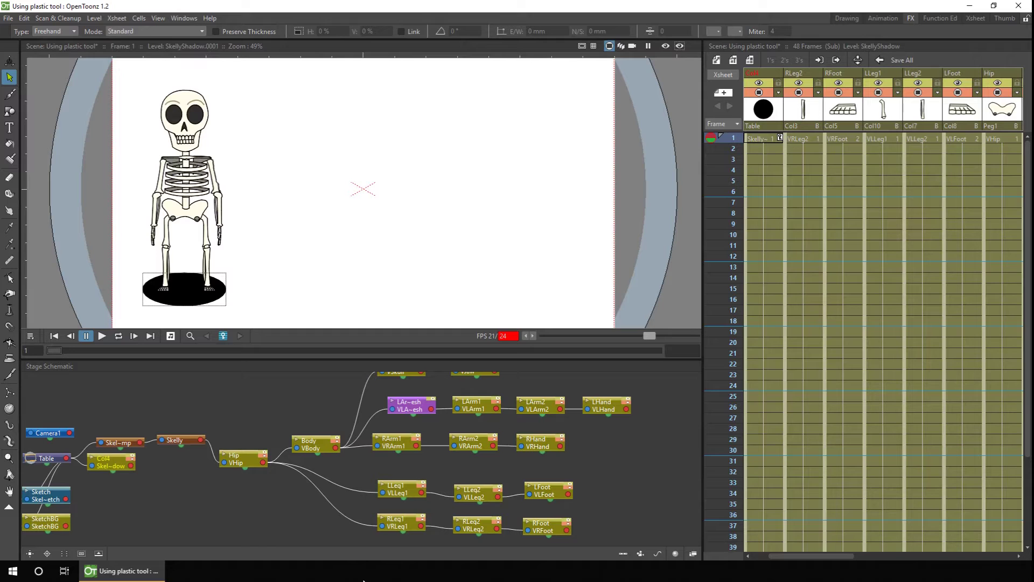
Step: Link the shadow column to Skelly and place it, slightly enlarged, under the skeleton's feet
drag(109, 459, 247, 509)
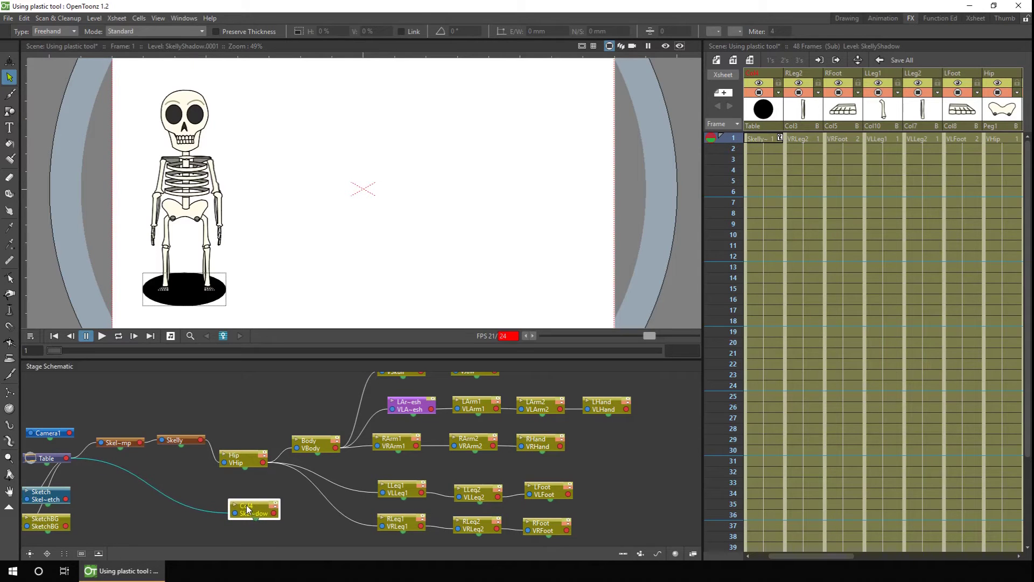
click(199, 443)
drag(233, 512, 183, 442)
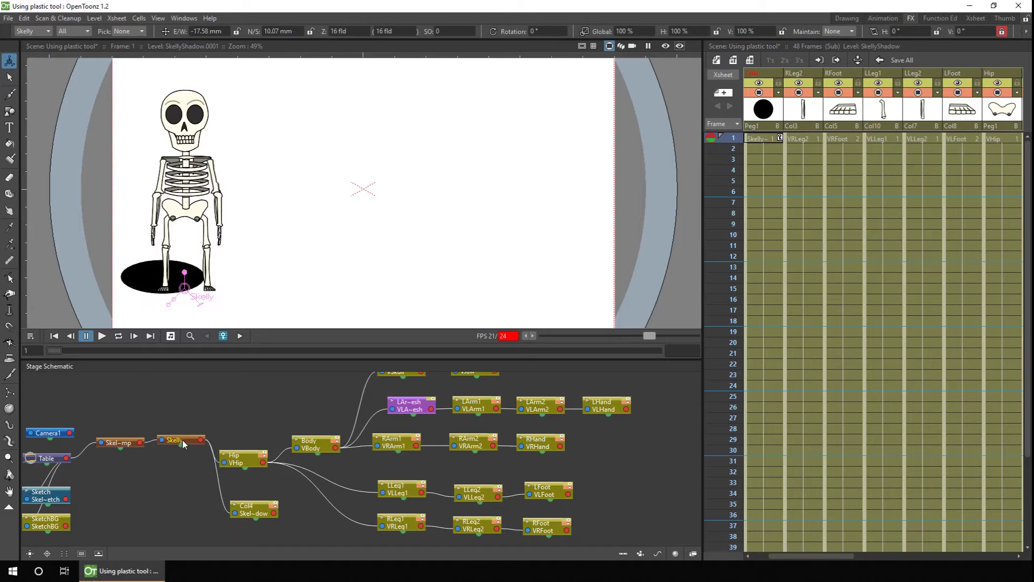
click(251, 507)
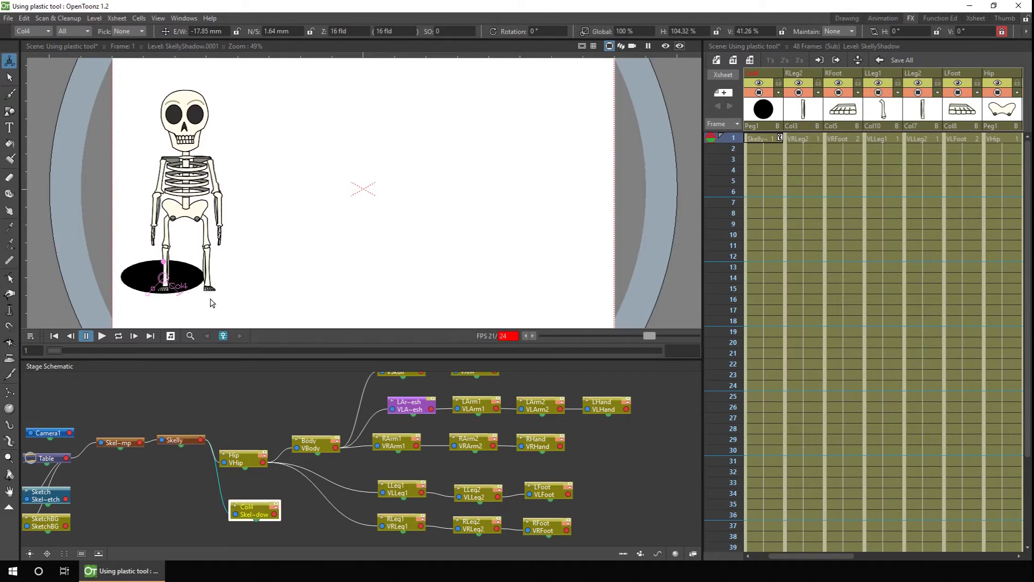
drag(195, 276, 219, 291)
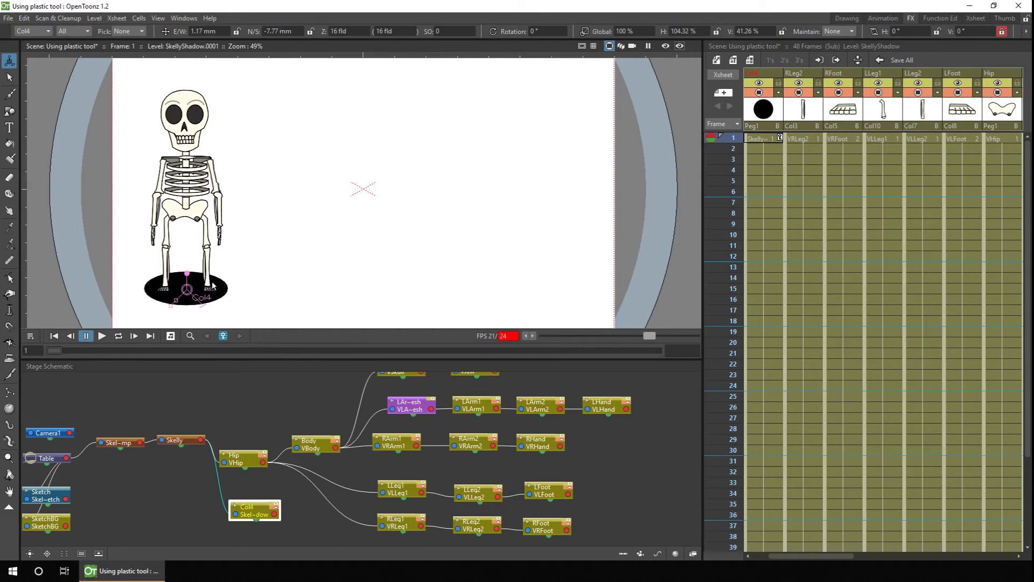
mouse_move(734, 139)
mouse_down()
mouse_move(741, 212)
mouse_move(736, 136)
mouse_up()
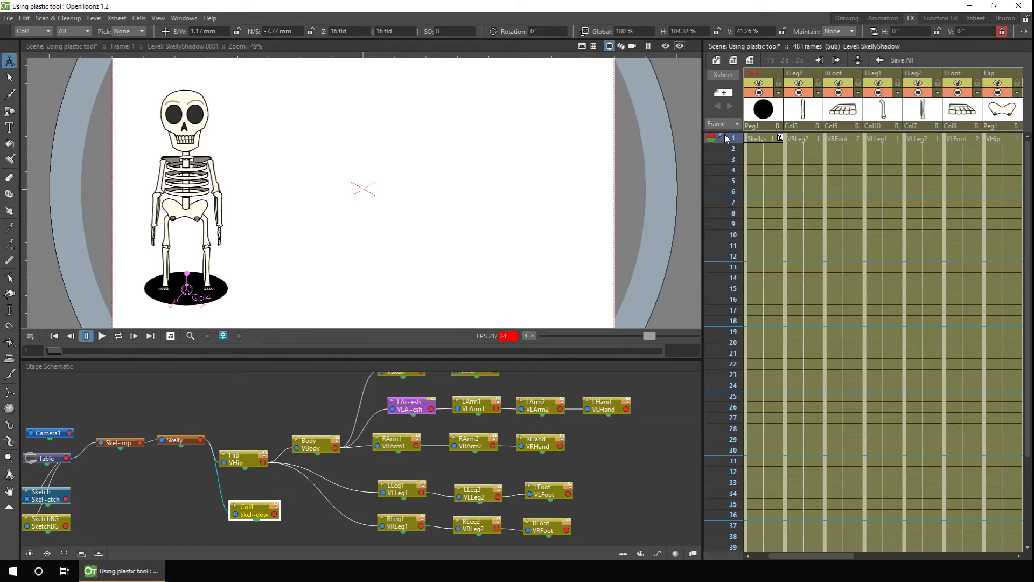
drag(186, 276, 187, 274)
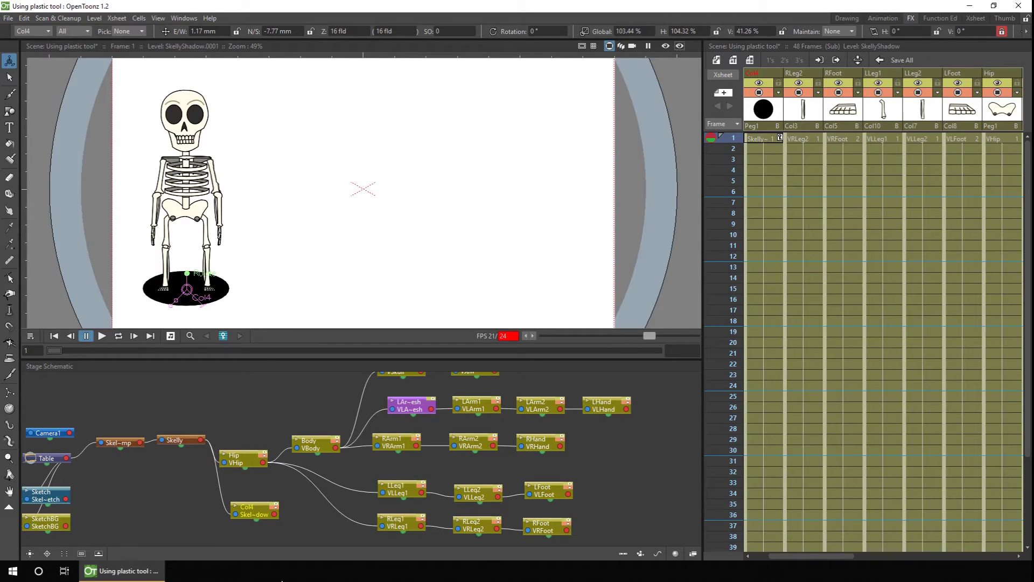
Step: Tilt the Skelly peg to 27.17° as a trial rotation
click(48, 31)
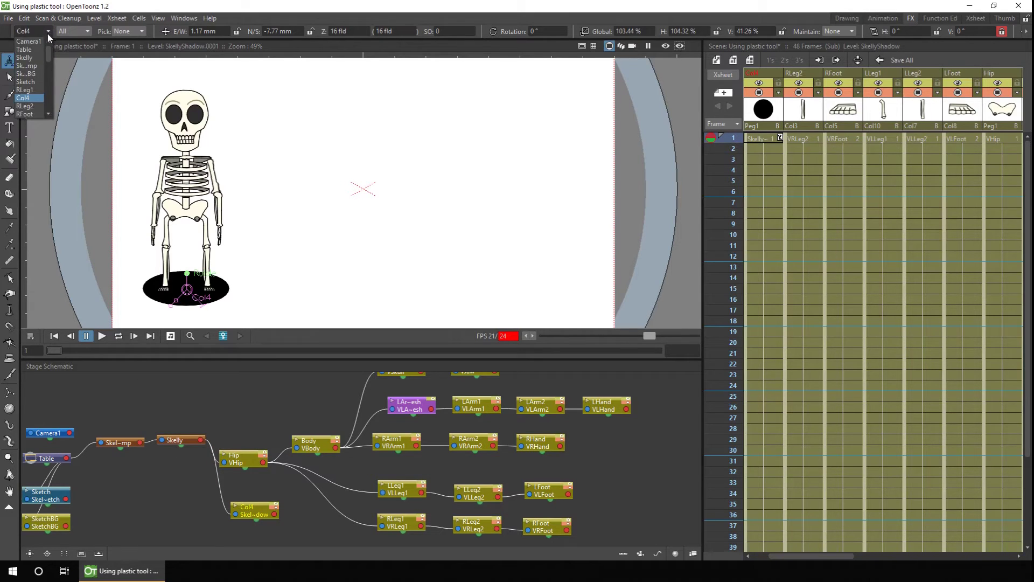
click(24, 57)
drag(186, 276, 175, 318)
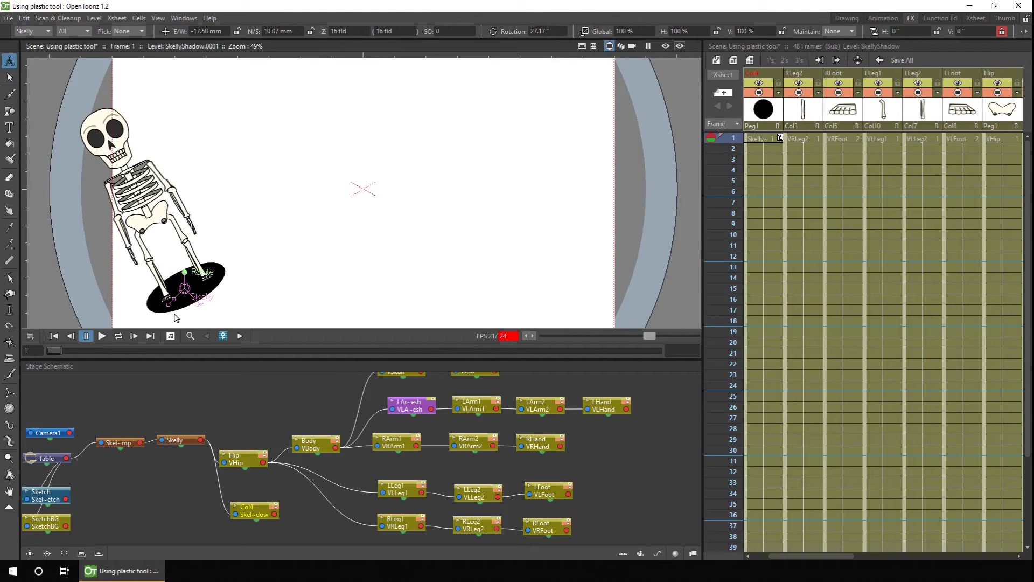
Step: Undo the trial tilt and add a new pegbar named RotateSkellyPeg
key(ctrl+z)
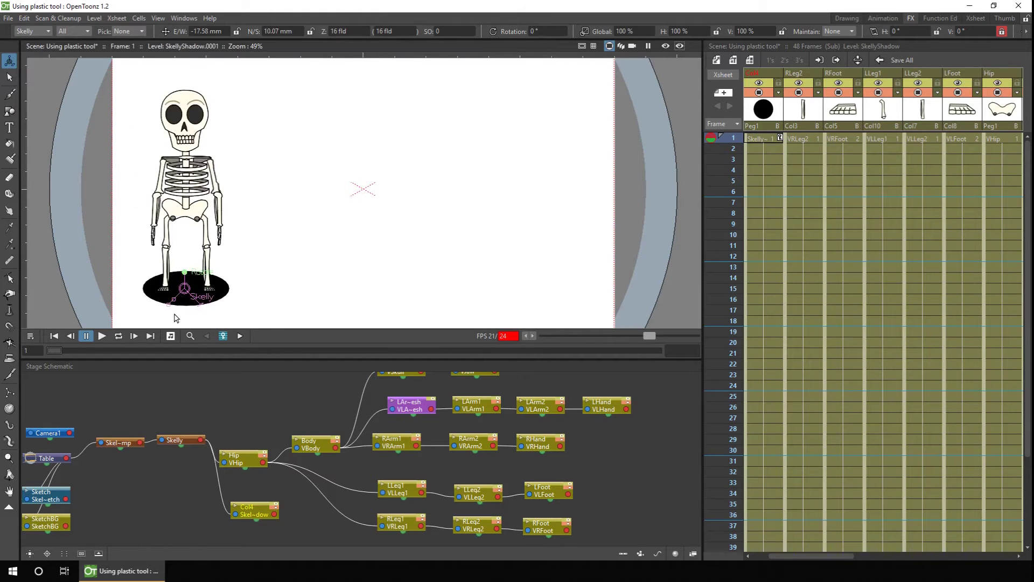
click(623, 553)
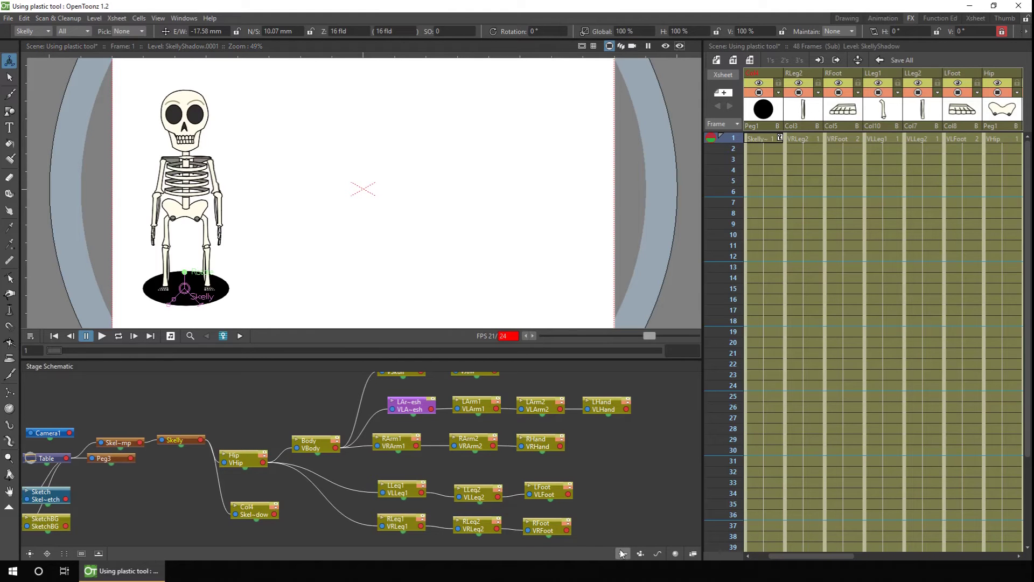
drag(100, 458, 163, 449)
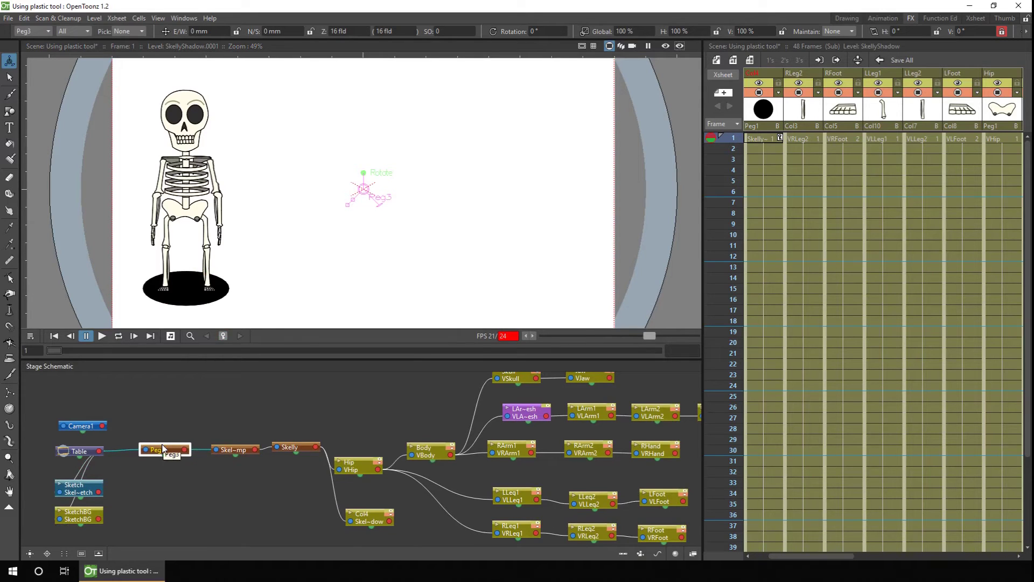
double_click(163, 449)
text(RotateSk)
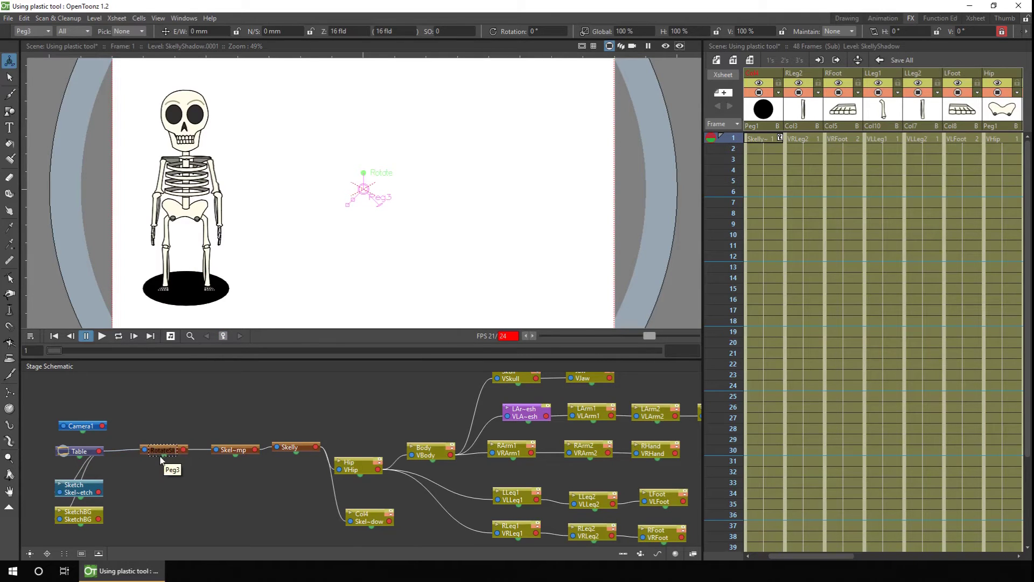
text(ellyPeg)
key(Return)
Step: Insert RotateSkellyPeg into the chain between Skelly and Hip
drag(165, 452, 261, 395)
drag(98, 451, 161, 451)
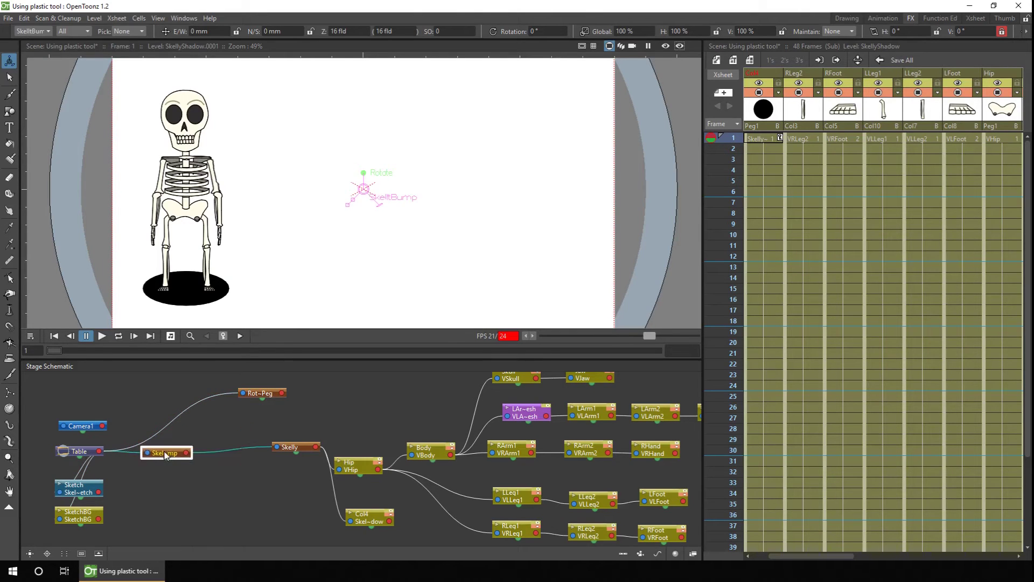
drag(290, 450, 221, 453)
drag(260, 393, 341, 470)
drag(268, 426, 295, 435)
Step: Attach the shadow under Skelly and move RotateSkellyPeg's pivot onto the shadow
drag(359, 523, 294, 521)
drag(293, 437, 294, 439)
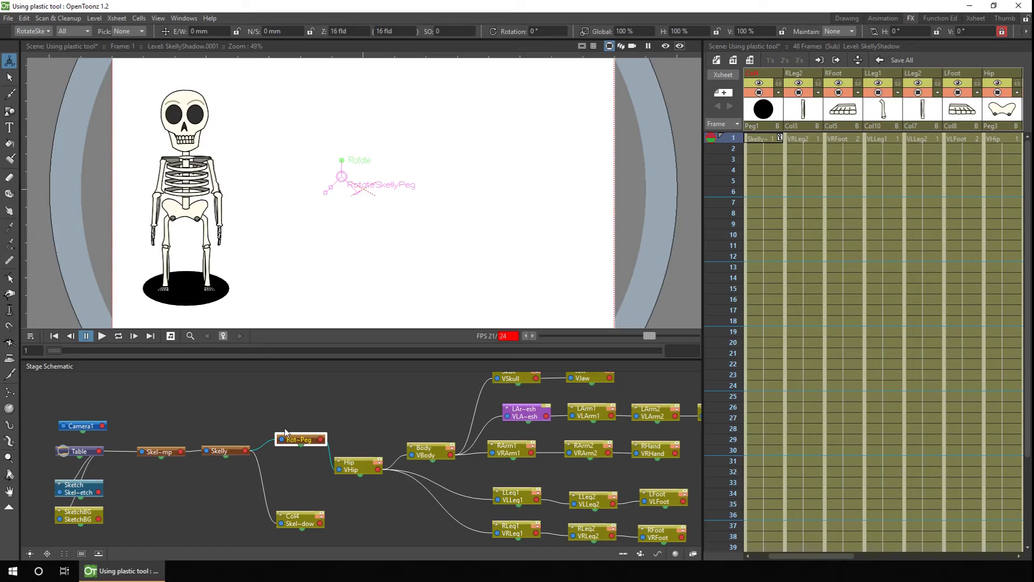
drag(343, 180, 171, 265)
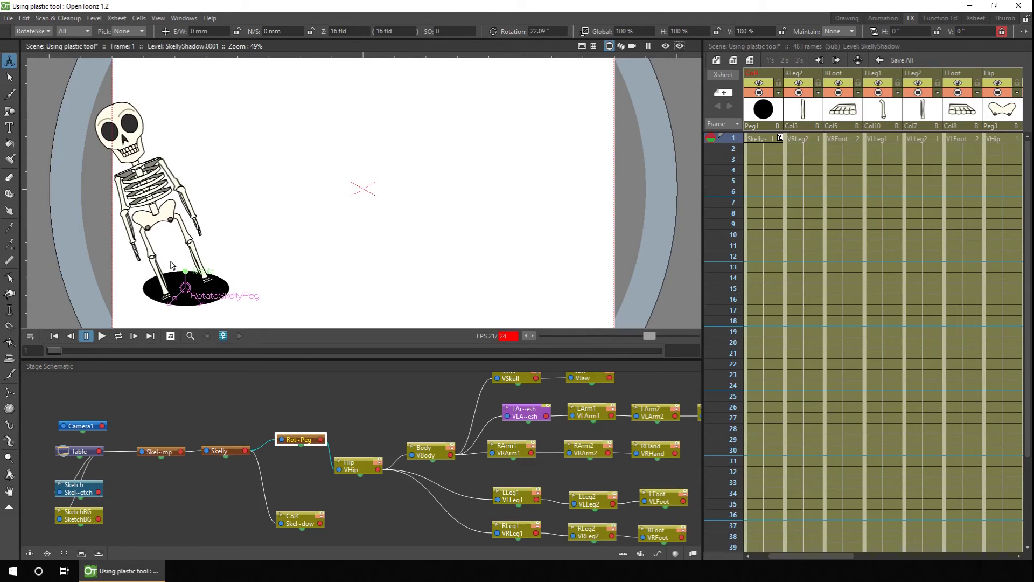
Step: Undo the test tilt, key RotateSkellyPeg upright at frame 1 and at 19.46° at frame 4
click(296, 518)
click(209, 453)
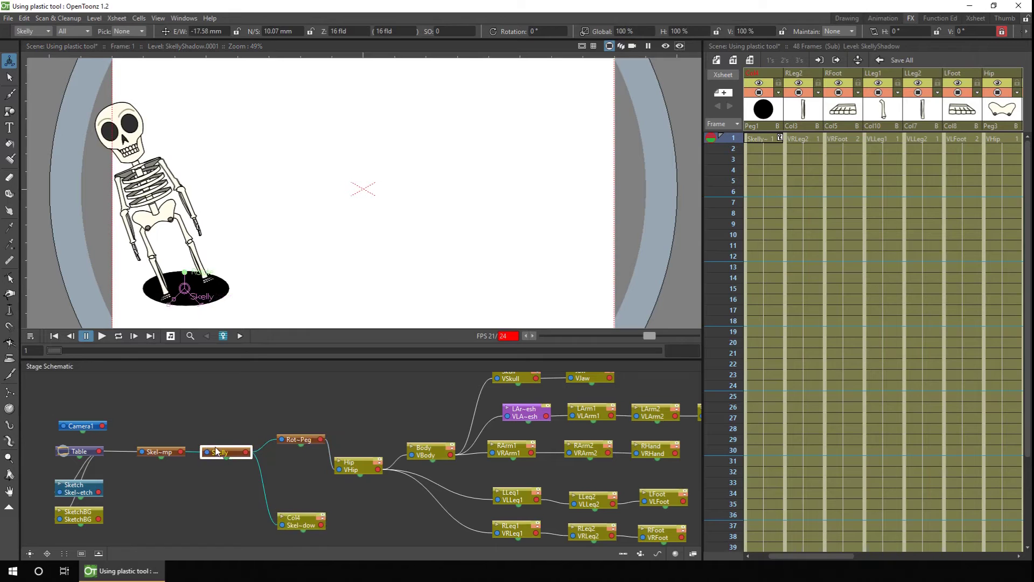
key(ctrl+z)
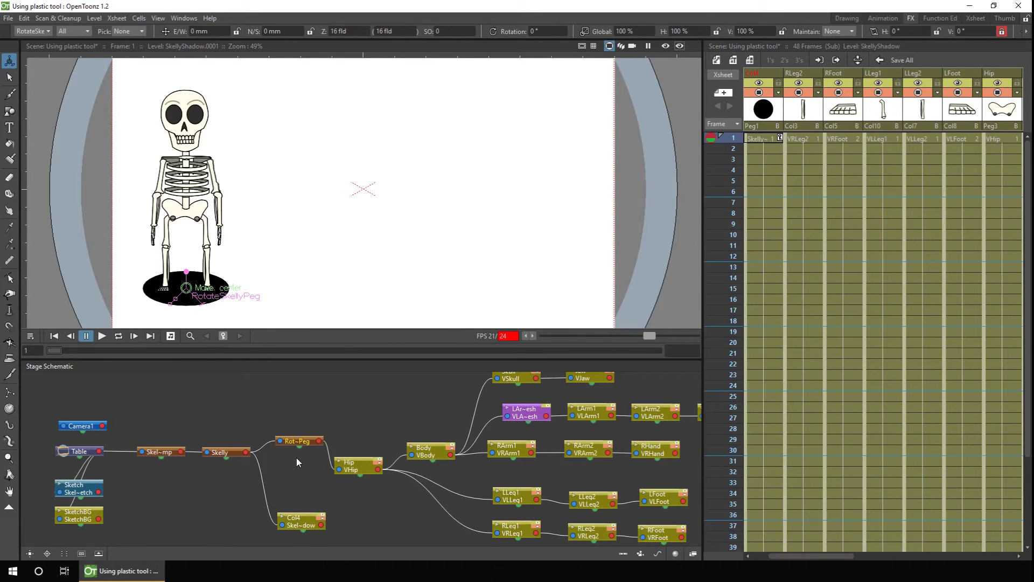
click(223, 336)
click(731, 170)
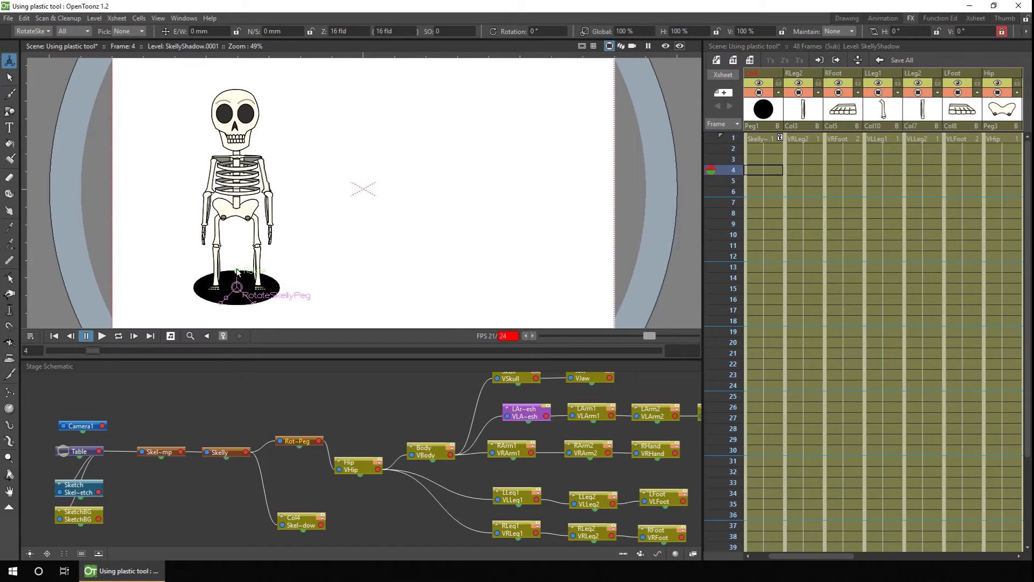
drag(237, 272, 235, 286)
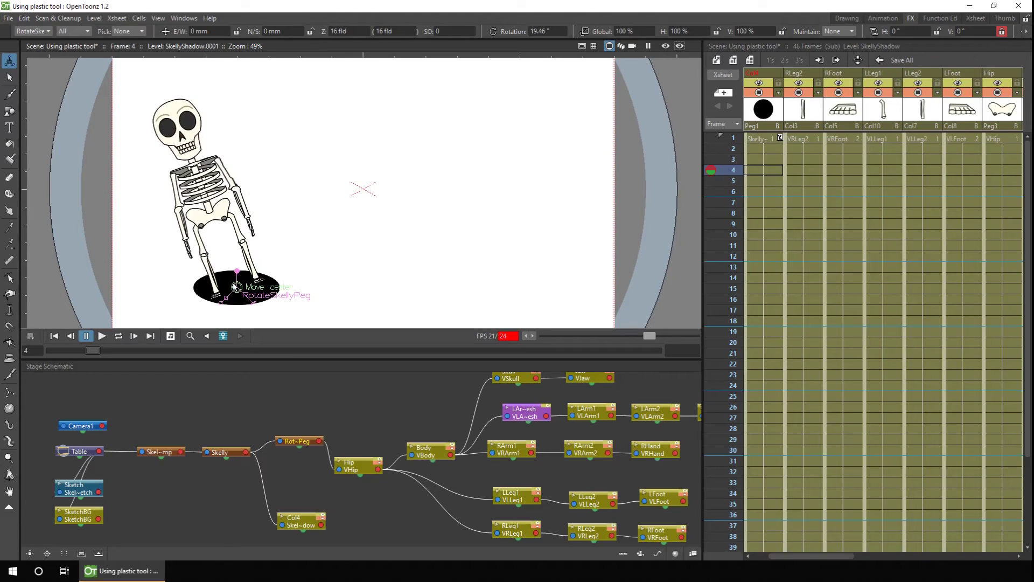
Step: Step through frames 1 to 3 and scrub onward to preview the tilt
click(733, 139)
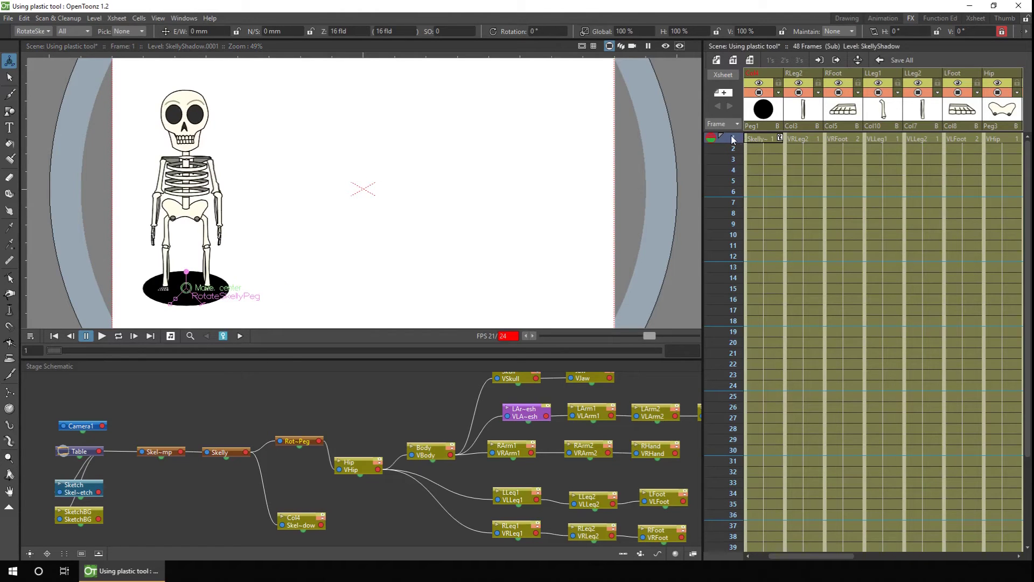
click(733, 149)
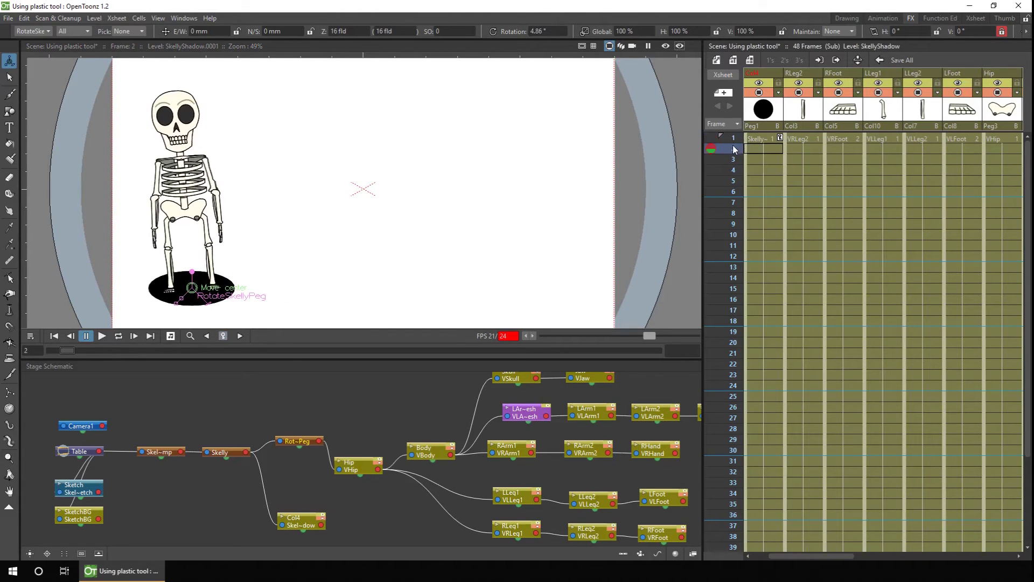
click(732, 161)
drag(732, 164, 732, 256)
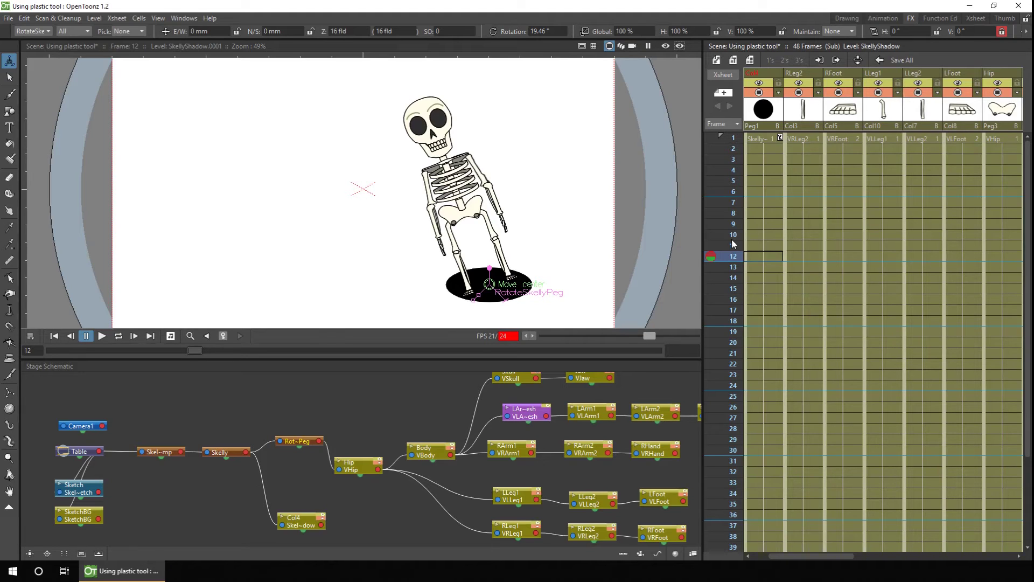
Step: Show RotateSkellyPeg's Rotation channel in the Function Editor spreadsheet
click(936, 18)
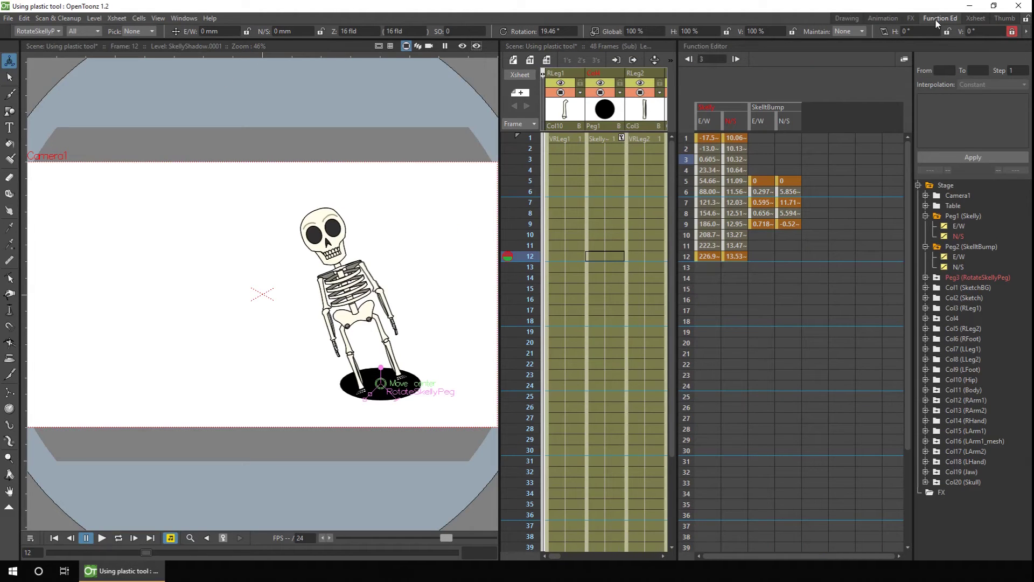
click(928, 277)
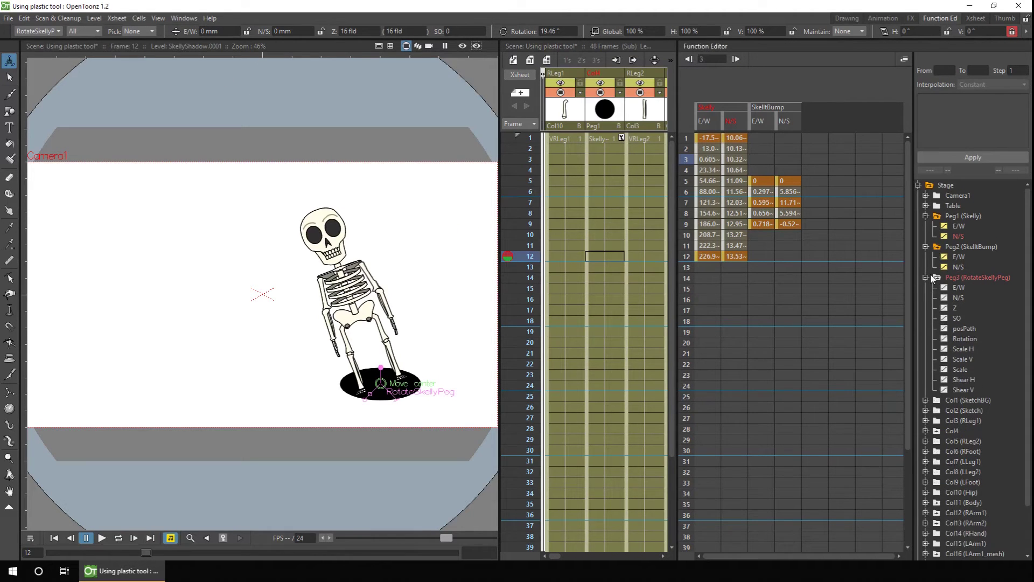
click(944, 338)
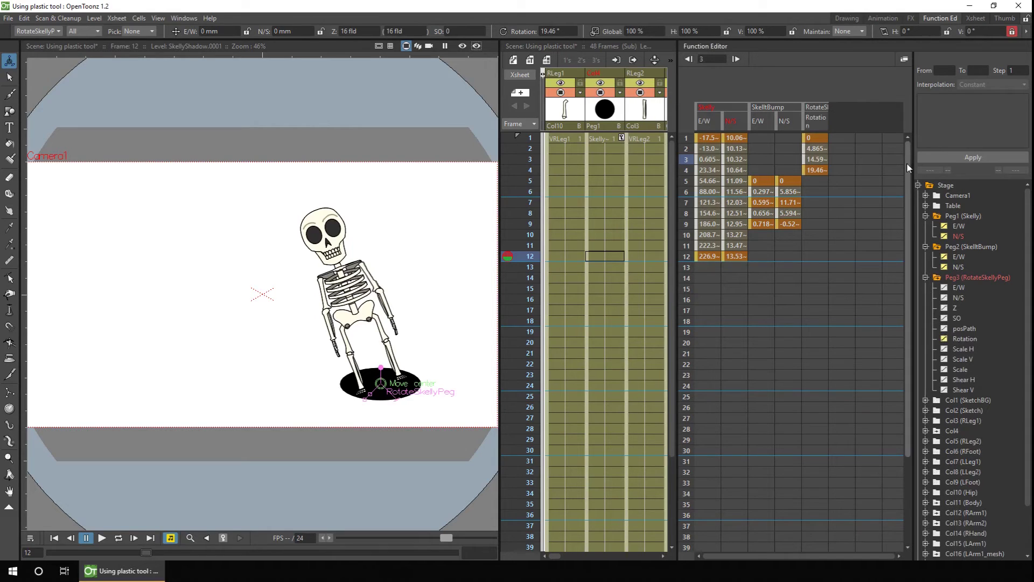
click(687, 138)
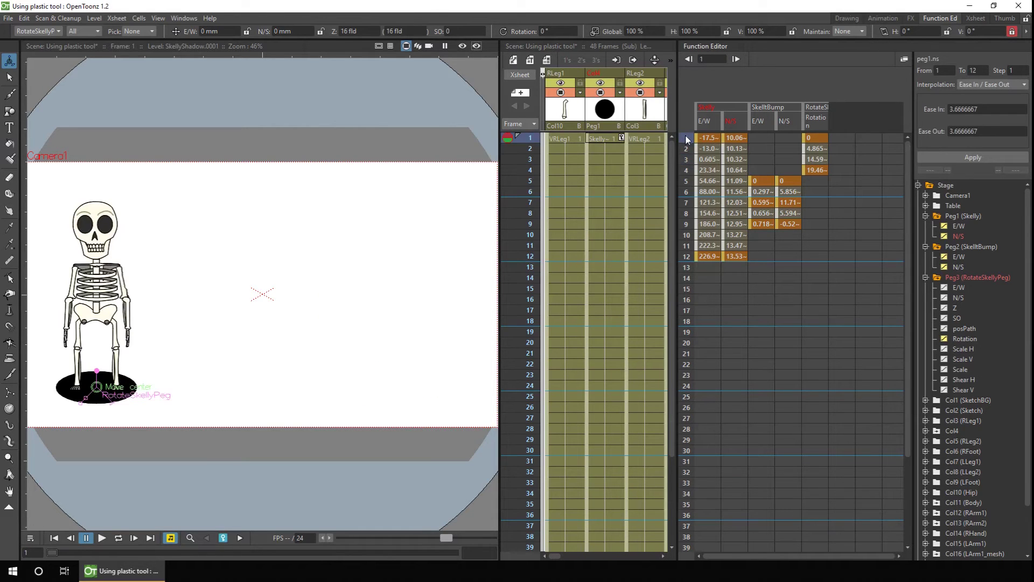
drag(687, 137, 684, 172)
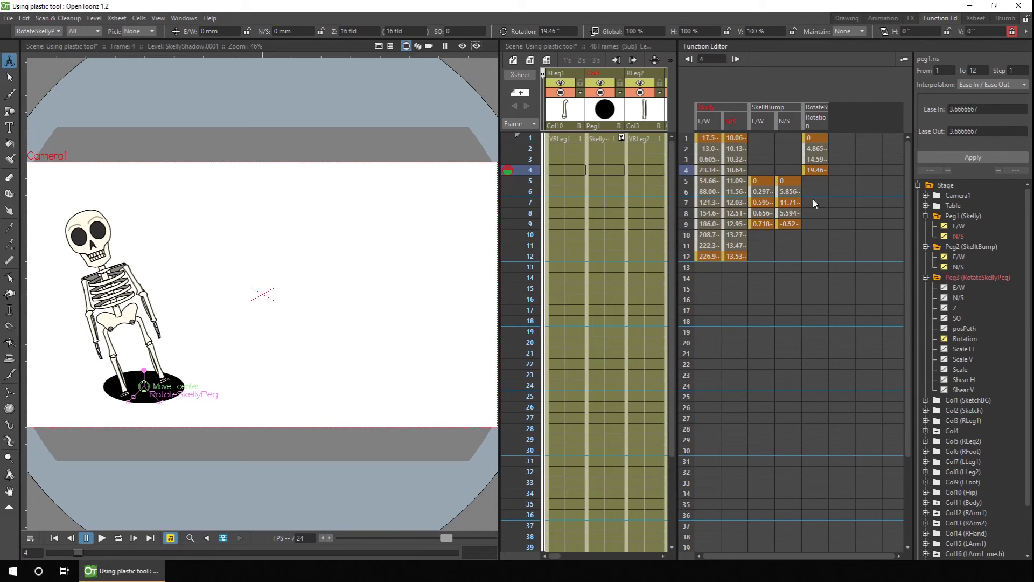
Step: Key rotation 19.46 at frame 10 and 0 at frame 12, then scrub to review
double_click(814, 233)
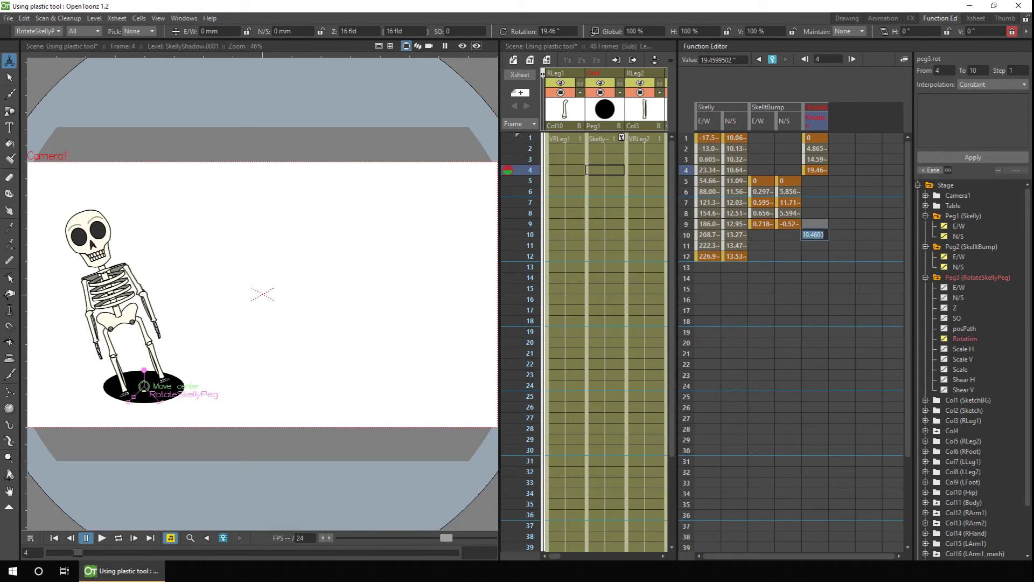
key(Return)
double_click(810, 257)
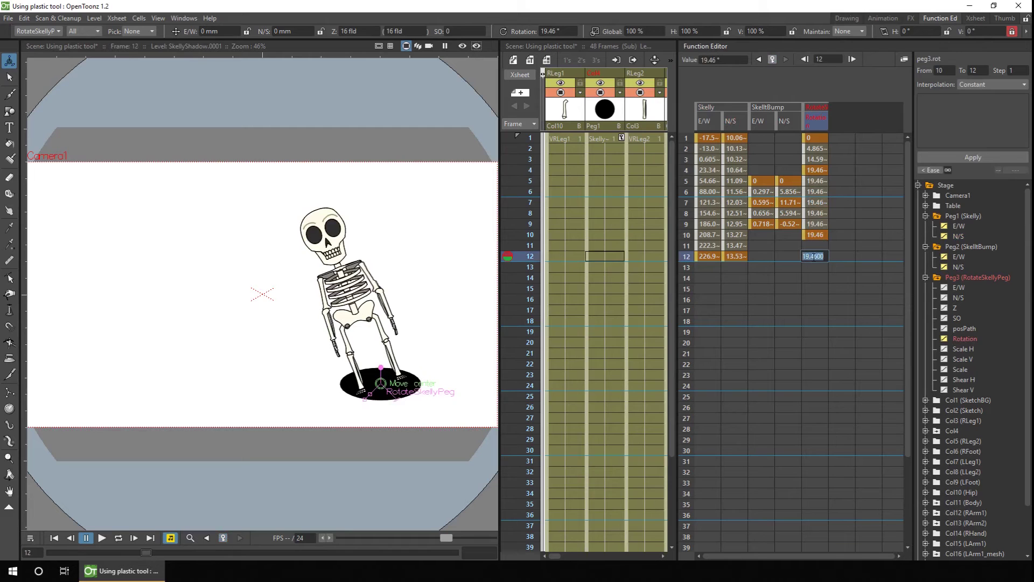
text(0)
key(Return)
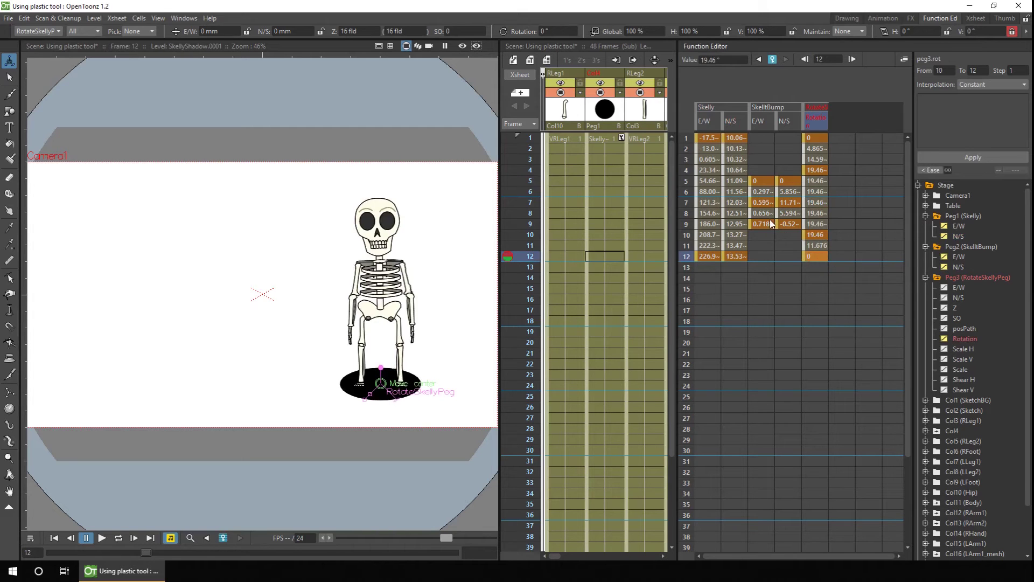
click(687, 170)
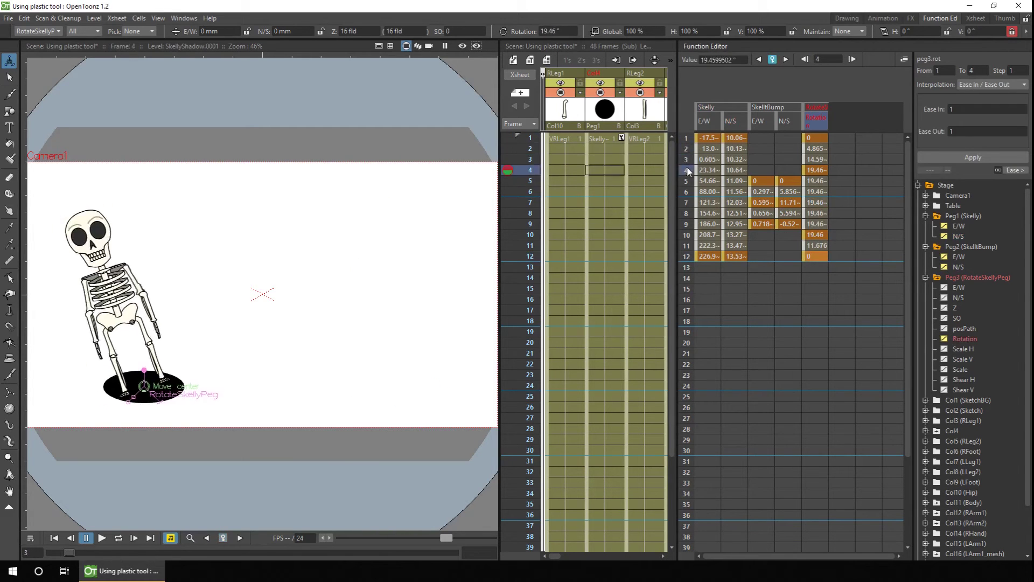
drag(689, 171, 686, 267)
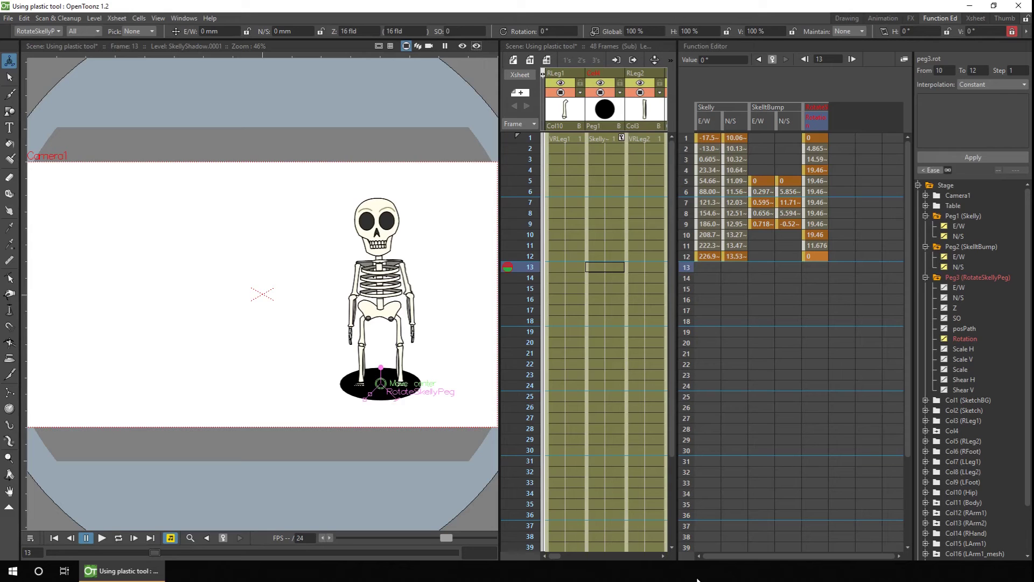
Step: Rename column Col21 to SKelRot and insert its peg between Table and Hip
click(911, 18)
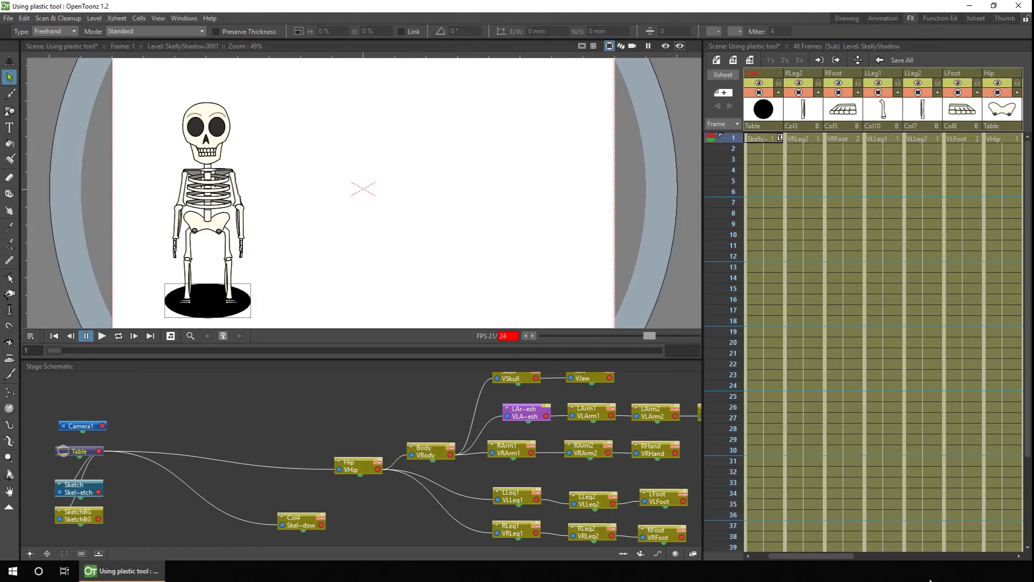
click(714, 59)
text(Peg)
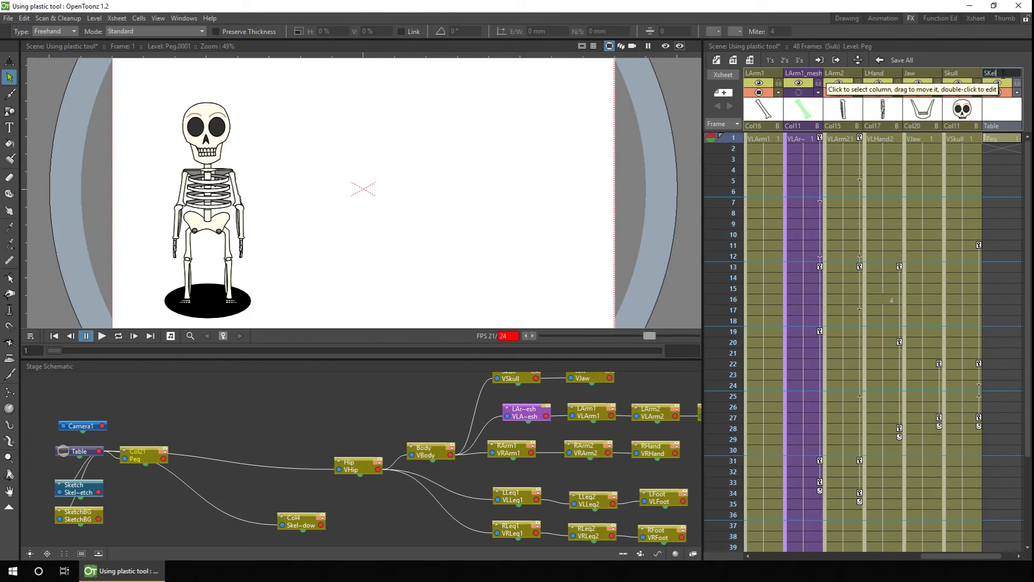
double_click(997, 73)
text(SKelRot)
key(Return)
drag(142, 453, 338, 468)
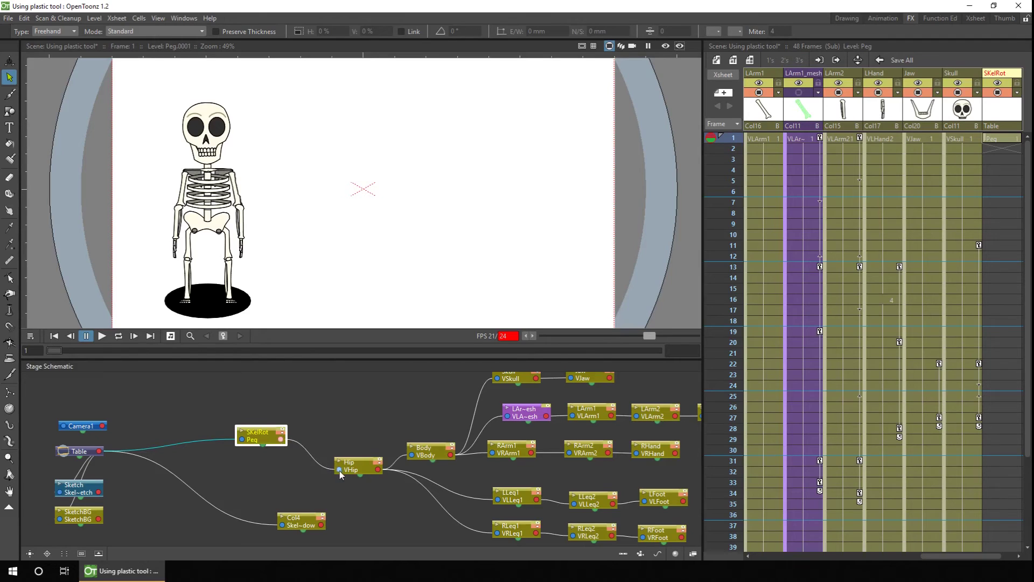
drag(264, 436, 289, 456)
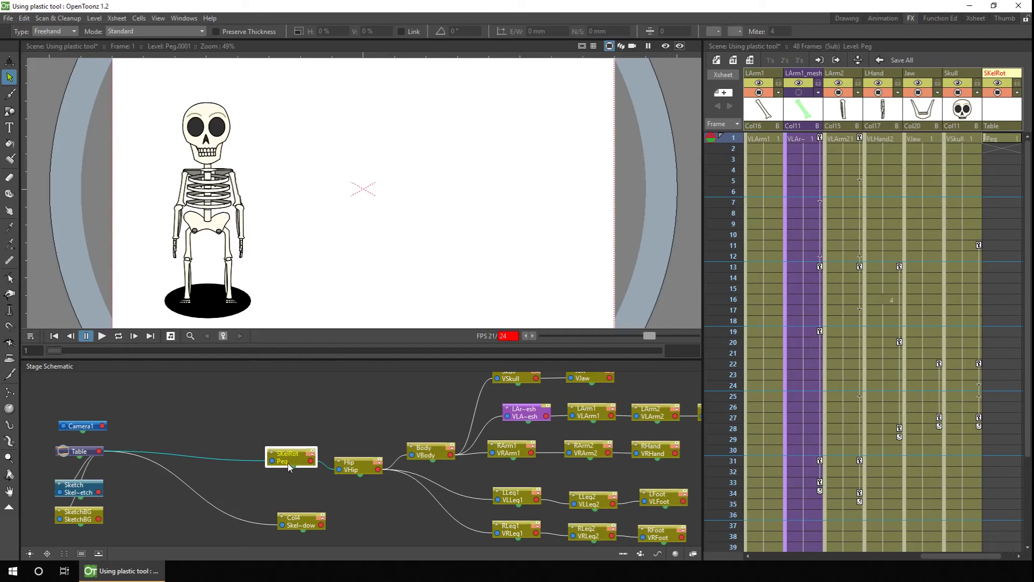
Step: Create a SkelPos peg and insert it between Table and SKelRot
click(716, 60)
text(SkelPos)
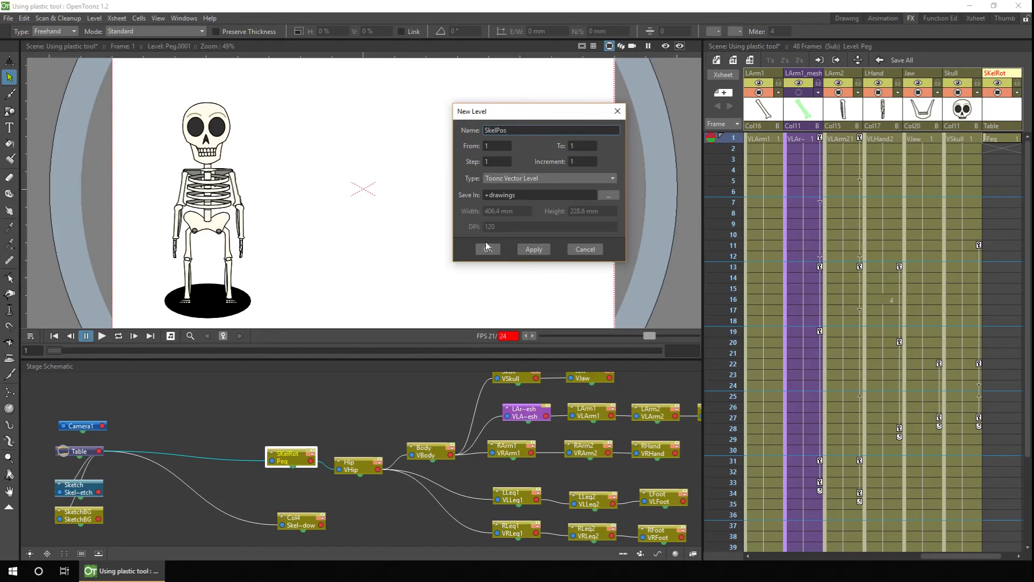
click(488, 249)
drag(145, 452, 214, 427)
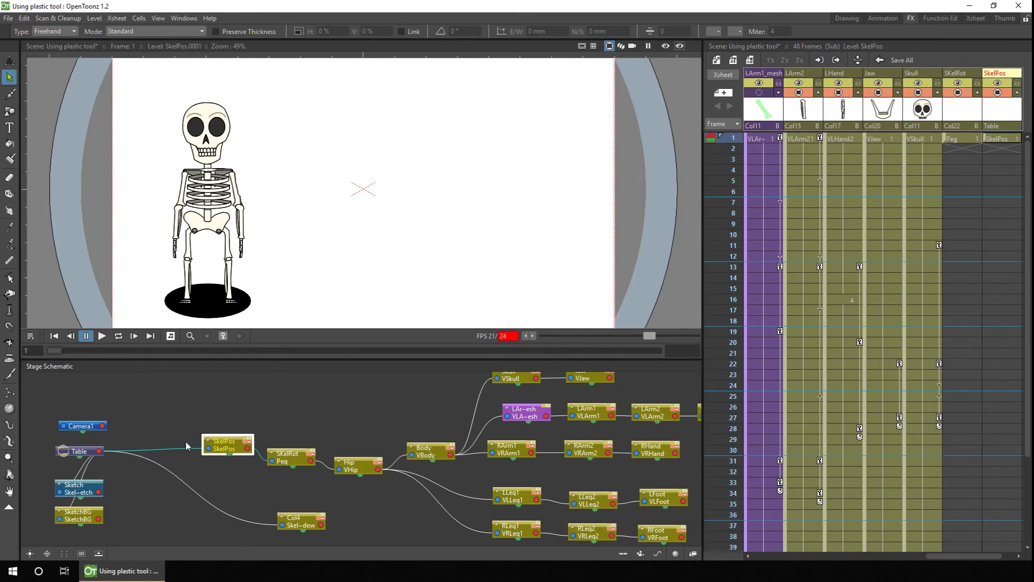
Step: Create a SkelBump peg column and insert it between Table and SkelPos
click(717, 60)
text(SkelBump)
key(Return)
double_click(1003, 73)
text(SkelBump)
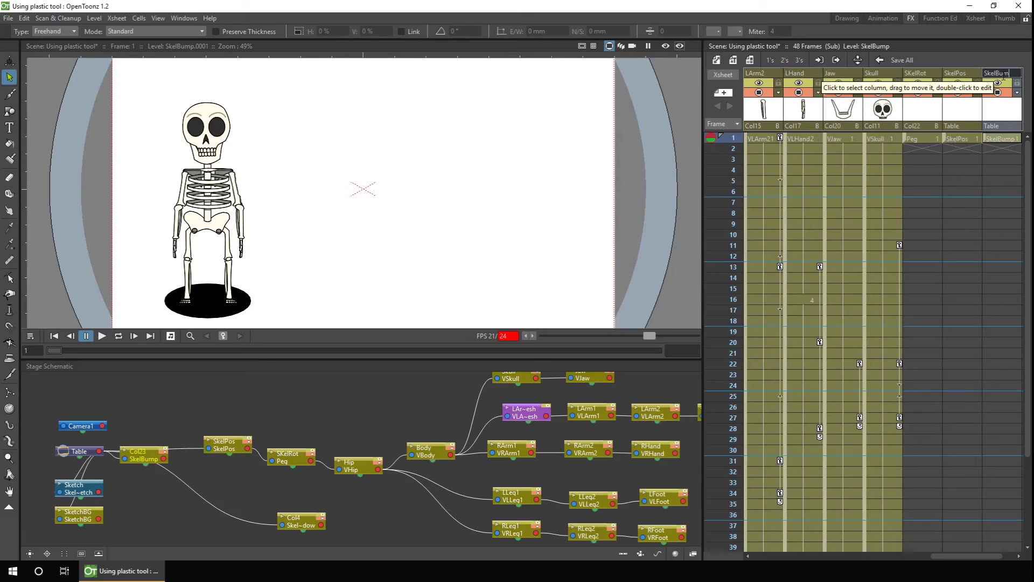
key(Return)
drag(138, 453, 159, 433)
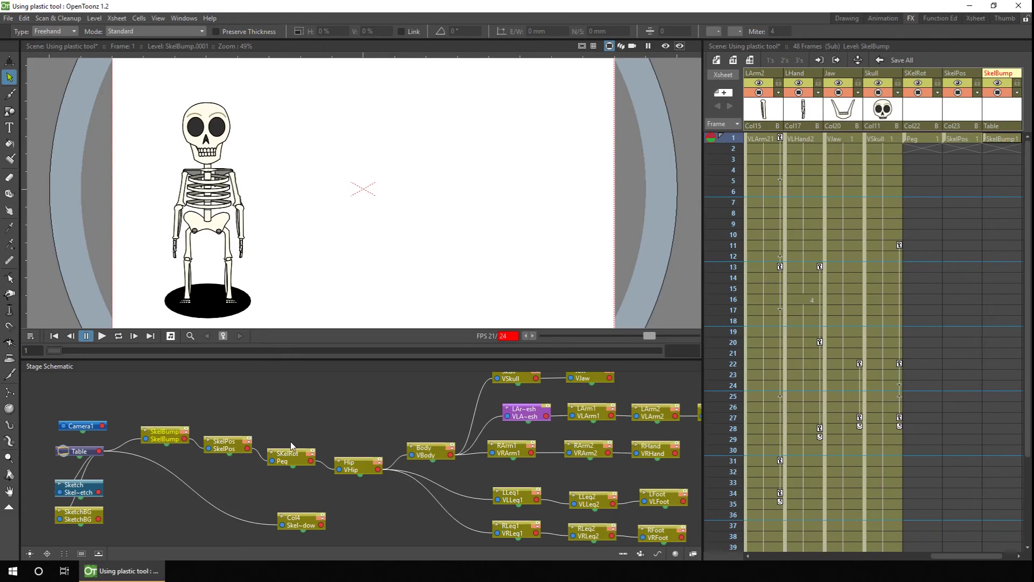
Step: On the SkelPos peg, key frame 12 with the skeleton moved to the stage's right side
click(962, 139)
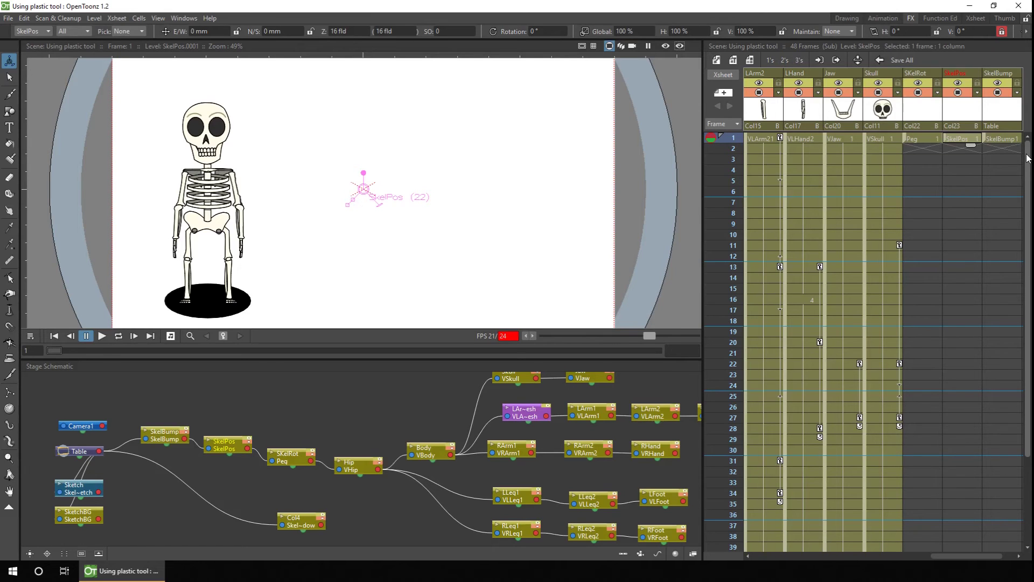
click(962, 255)
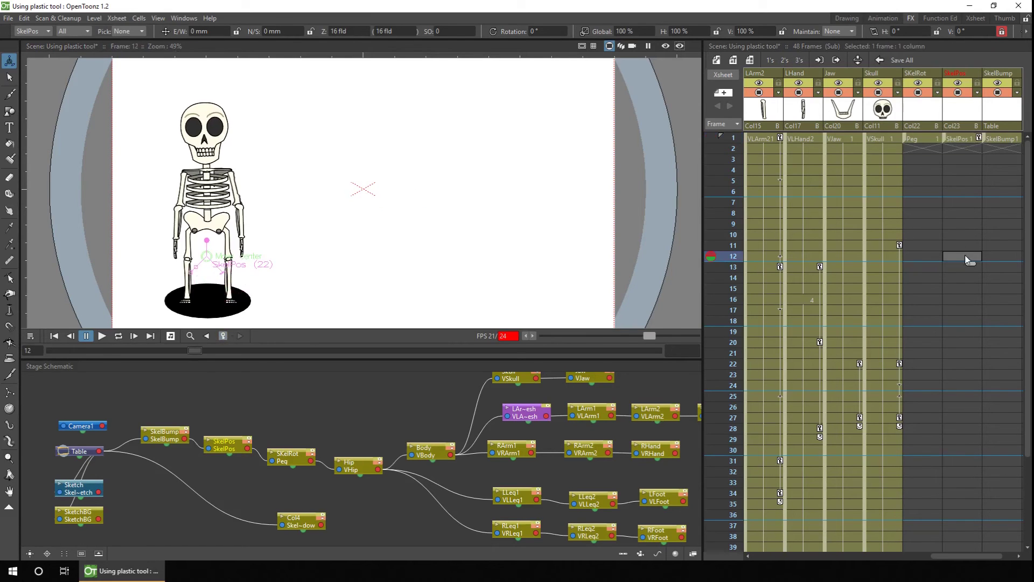
drag(205, 291, 492, 286)
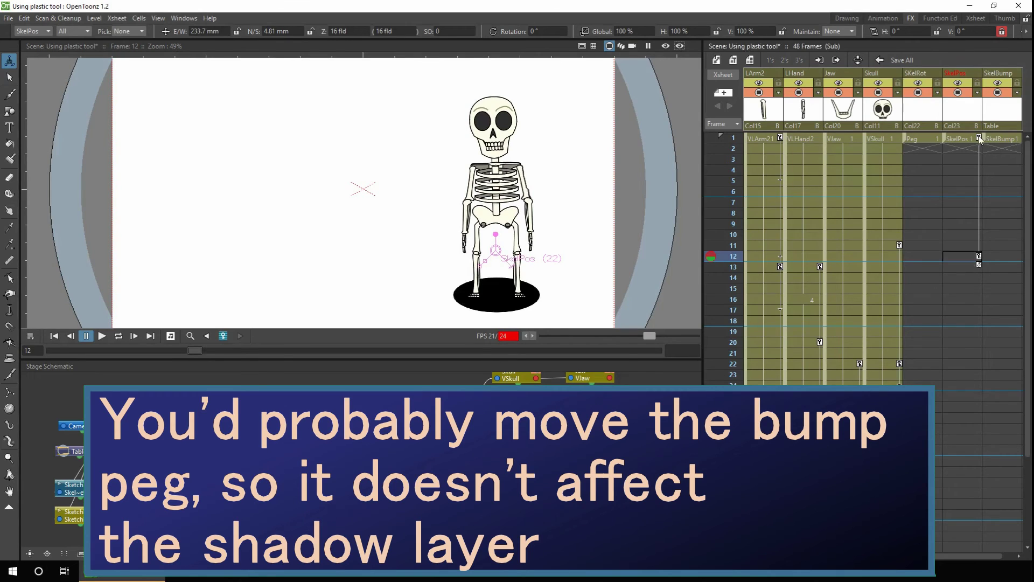
Step: Scrub frames 1–12 to check the travel, then tilt the skeleton forward on the SKelRot peg
click(1002, 139)
drag(991, 191, 990, 256)
click(933, 136)
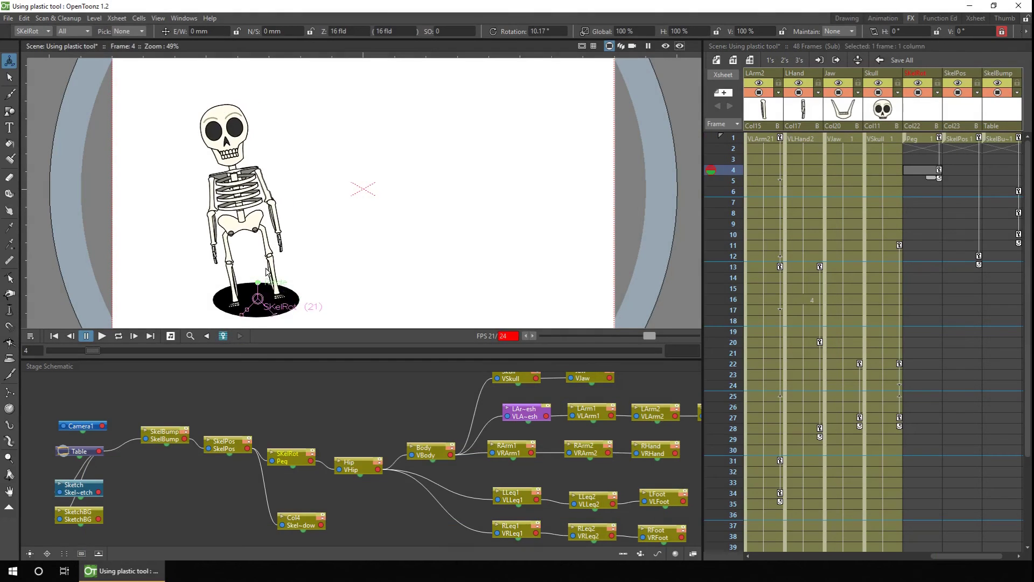
drag(498, 276, 500, 279)
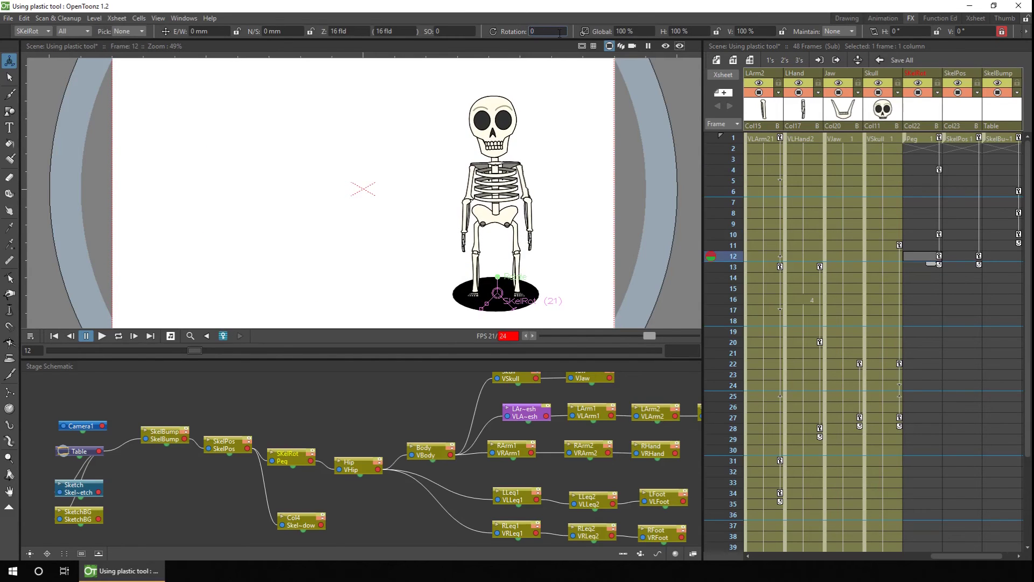
click(733, 138)
click(733, 139)
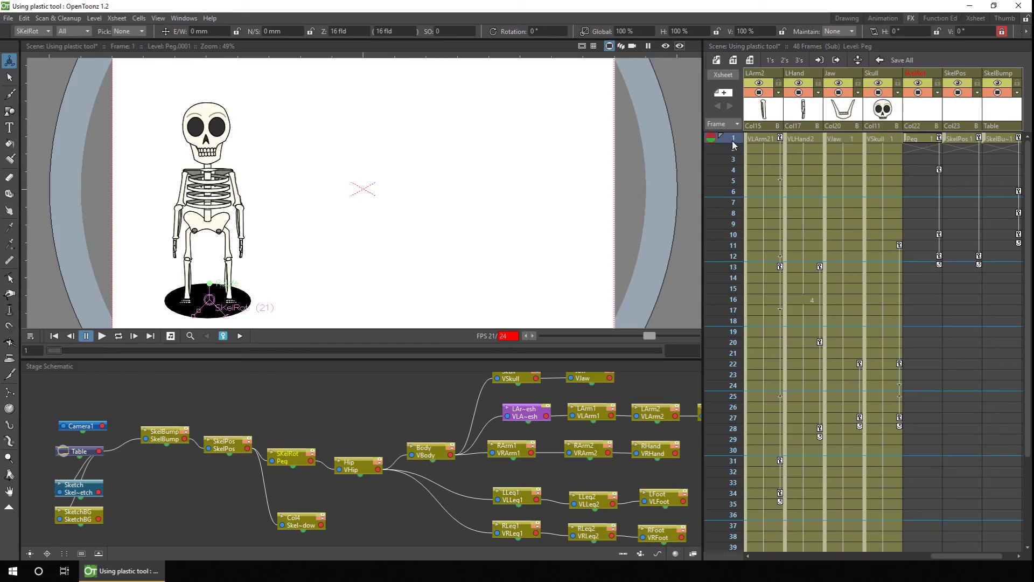
click(733, 149)
click(733, 160)
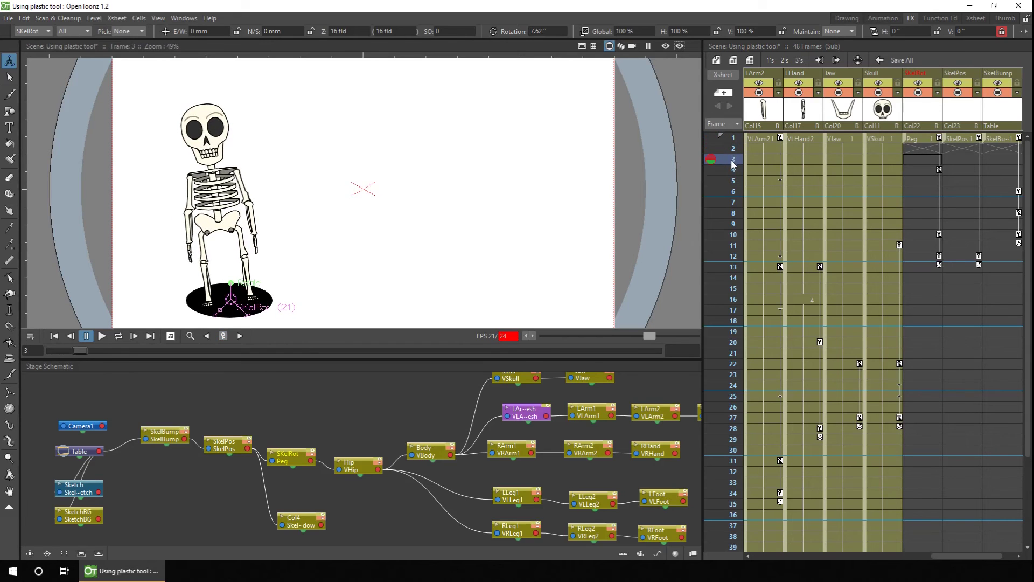
click(734, 180)
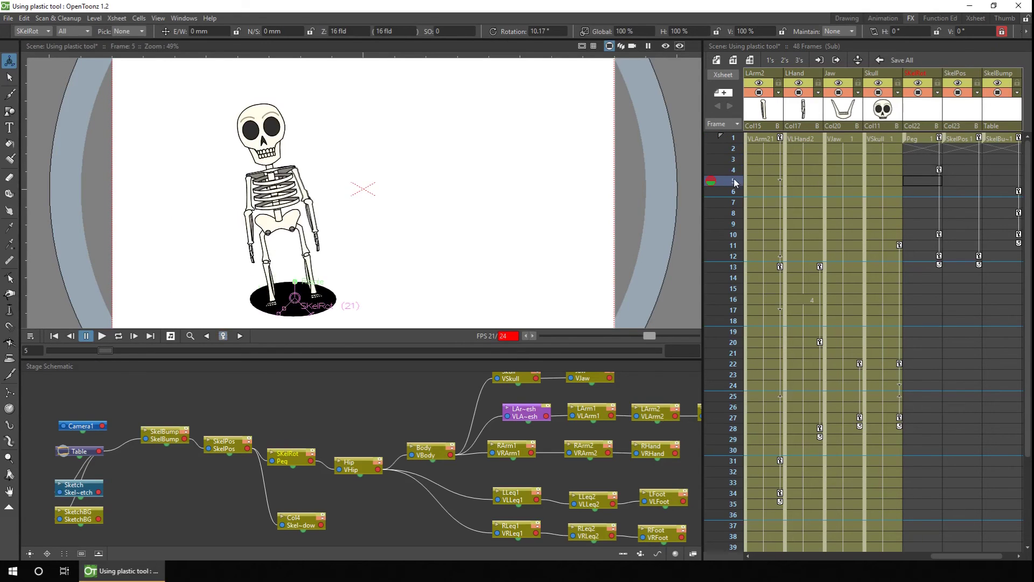
click(733, 191)
click(733, 202)
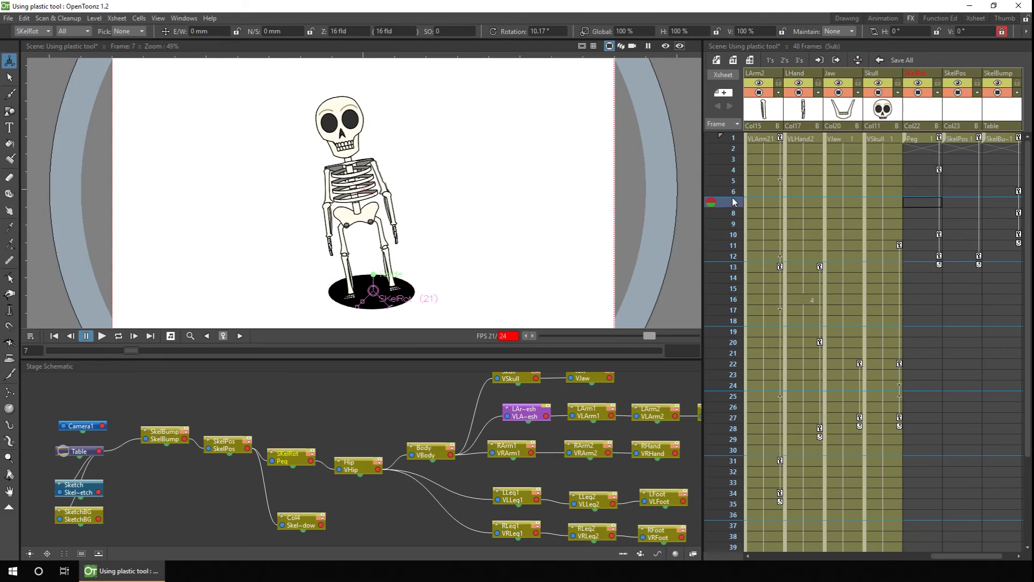
click(734, 213)
click(732, 223)
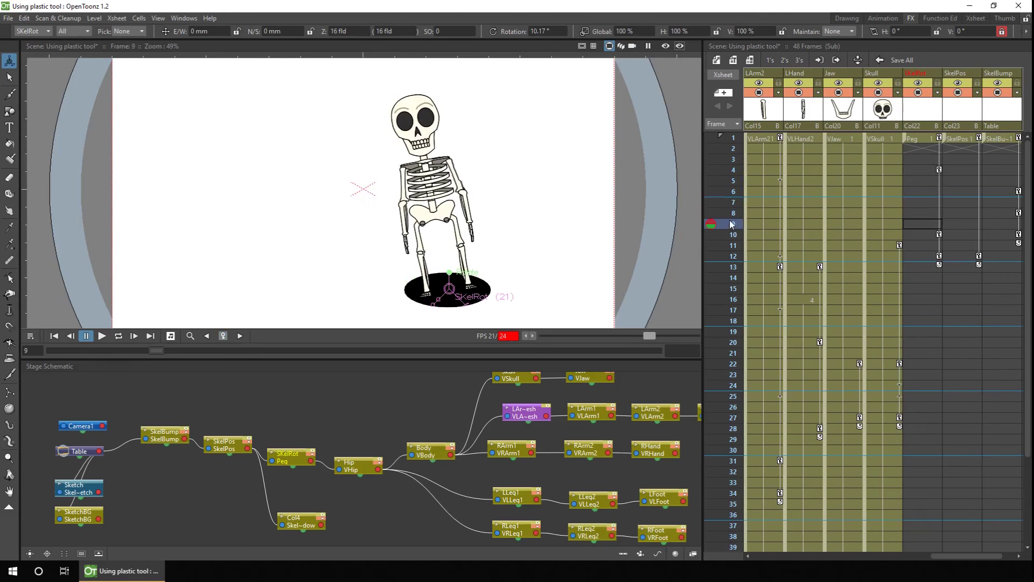
click(732, 235)
click(731, 246)
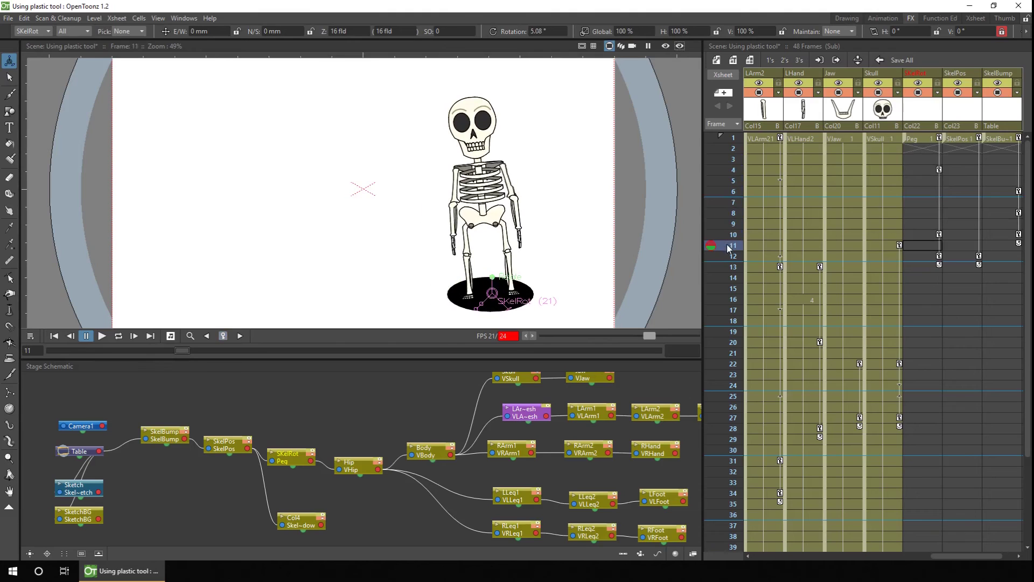
click(728, 256)
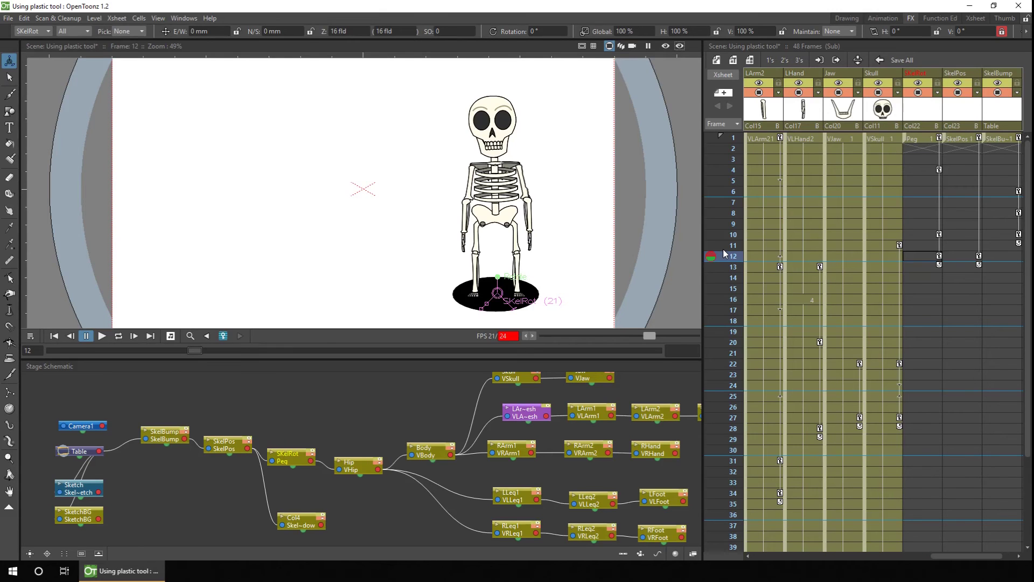
click(937, 18)
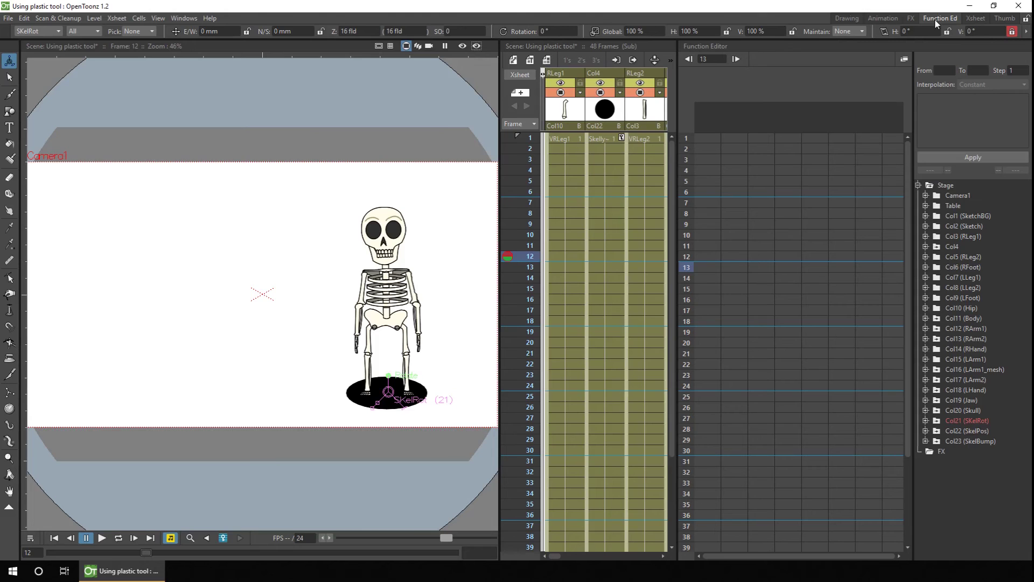
click(925, 421)
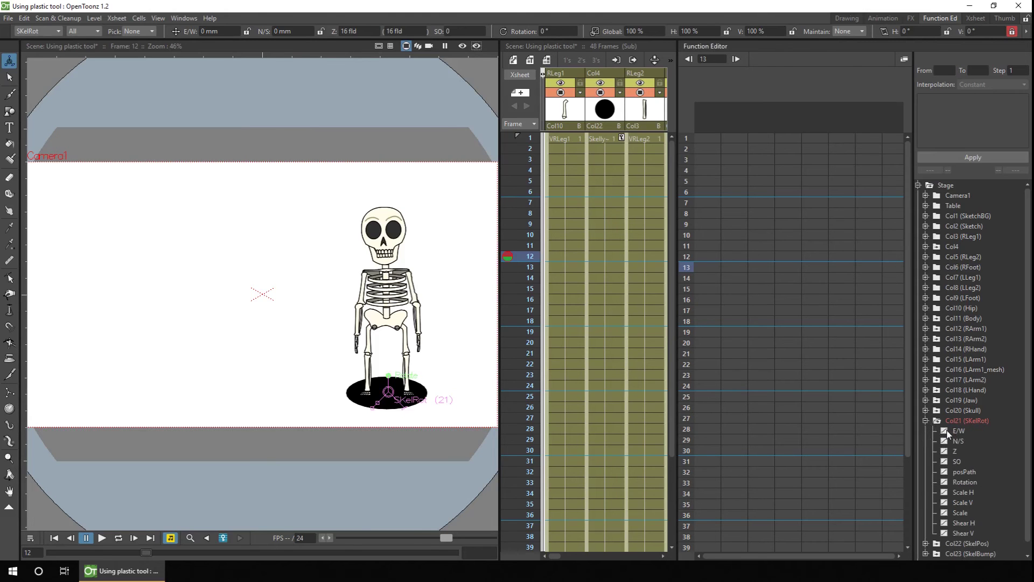
click(949, 432)
click(944, 431)
click(944, 482)
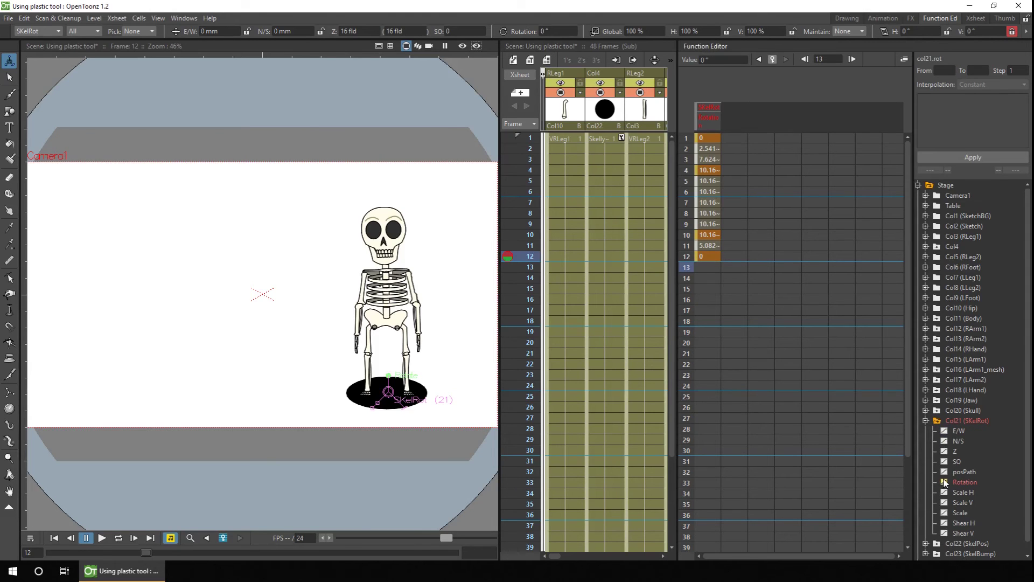
click(911, 18)
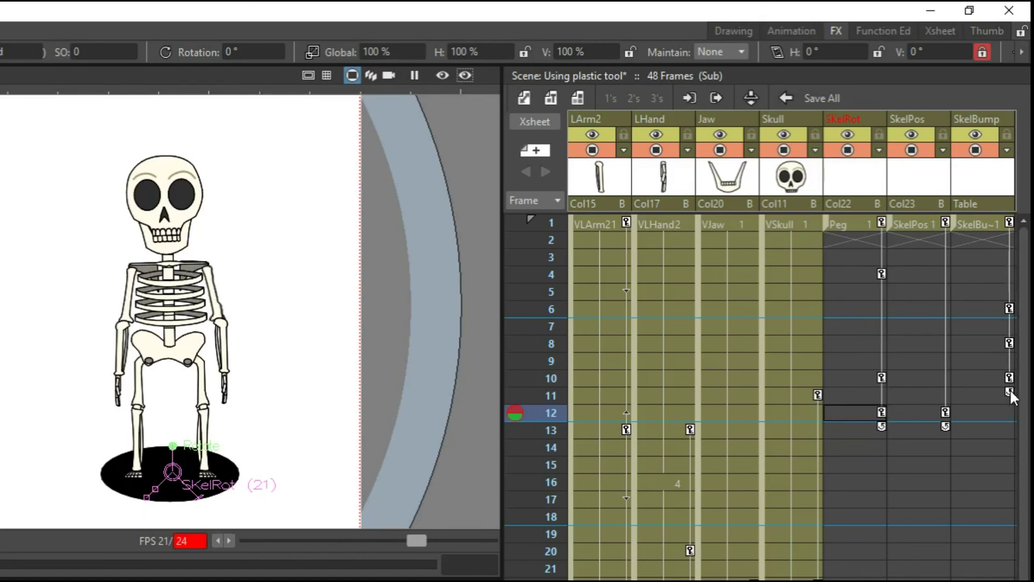
Step: Switch on the cycle toggle under SkelBump's last key so the bump loops down the Xsheet
click(1006, 391)
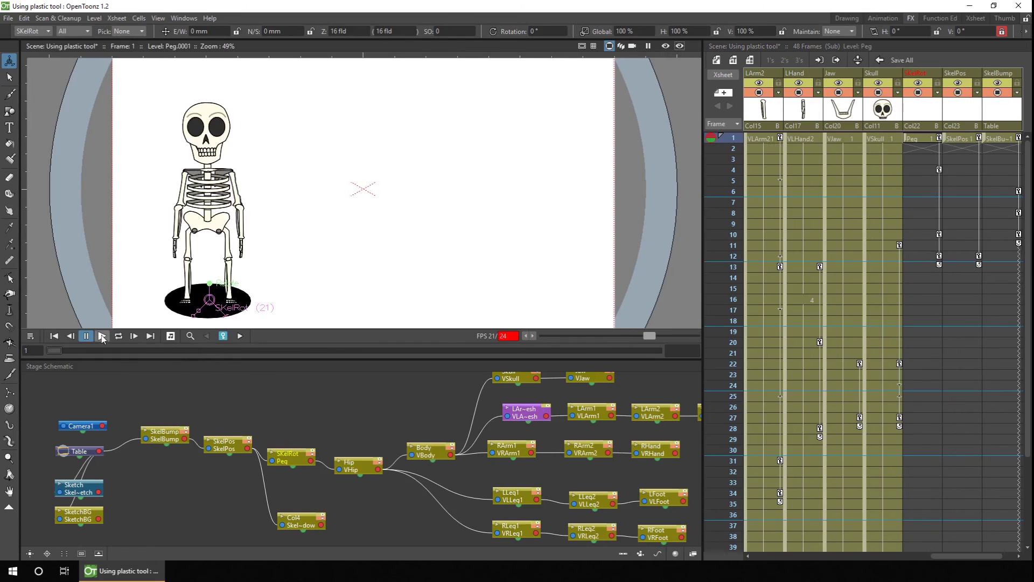
Step: Play the scene in the viewer to watch the skeleton bob and move rightward
click(103, 336)
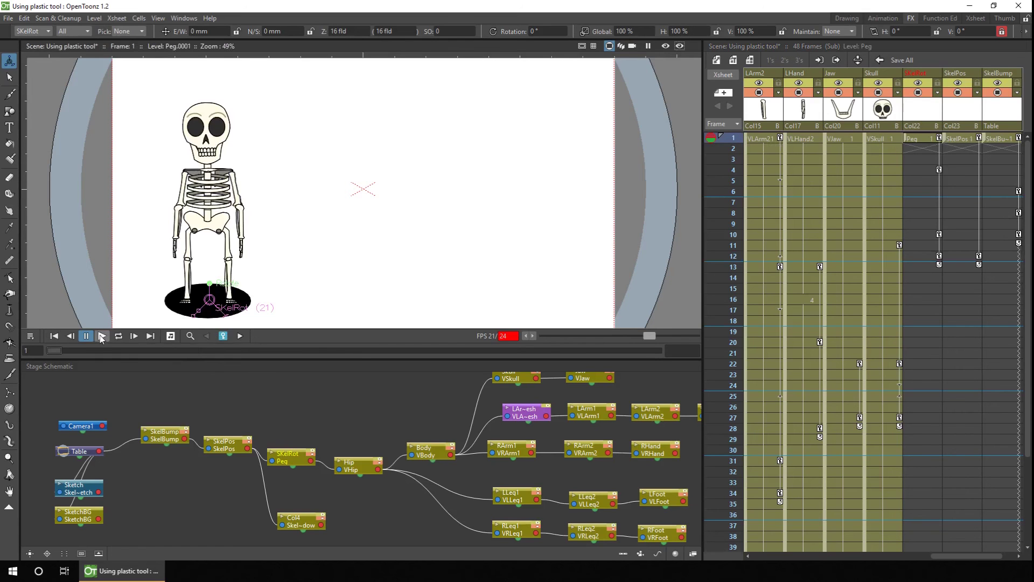